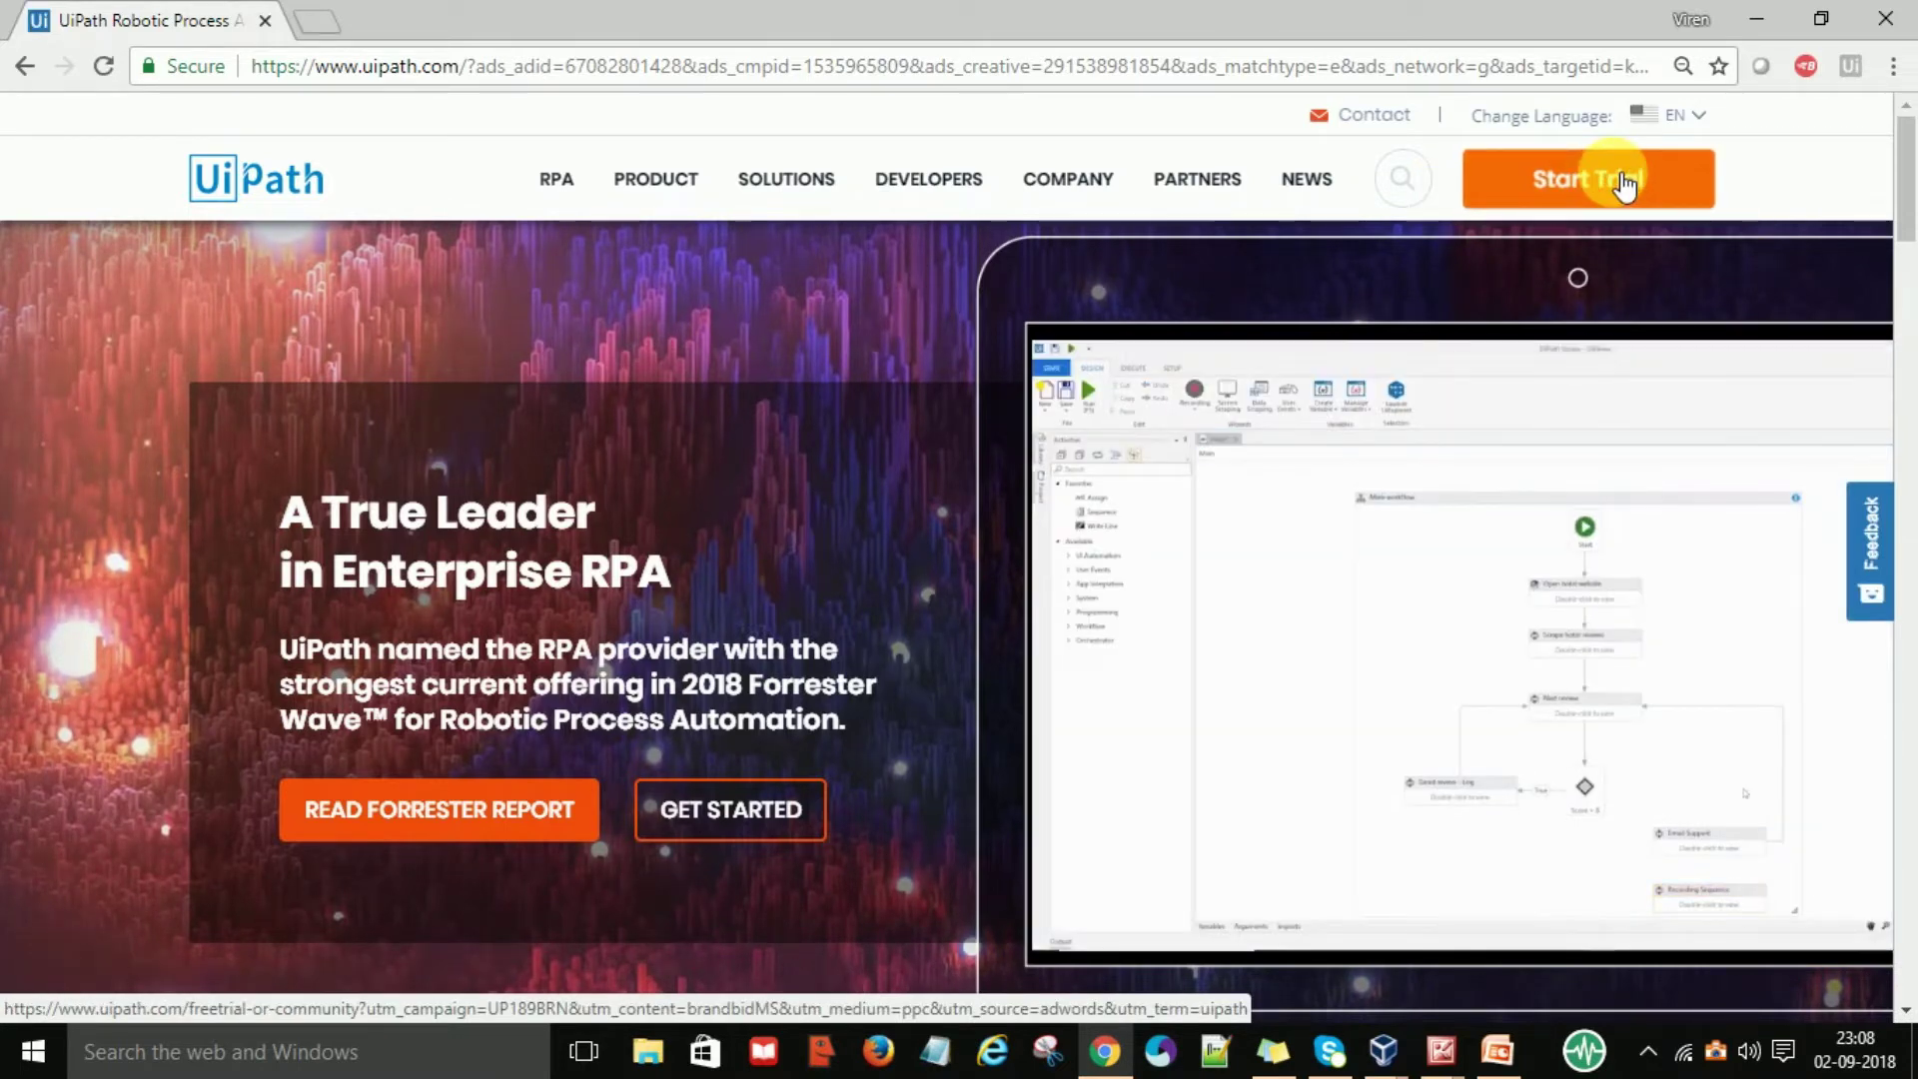
# Go to Start Trial and pick the free Community Edition download option
pyautogui.click(1618, 183)
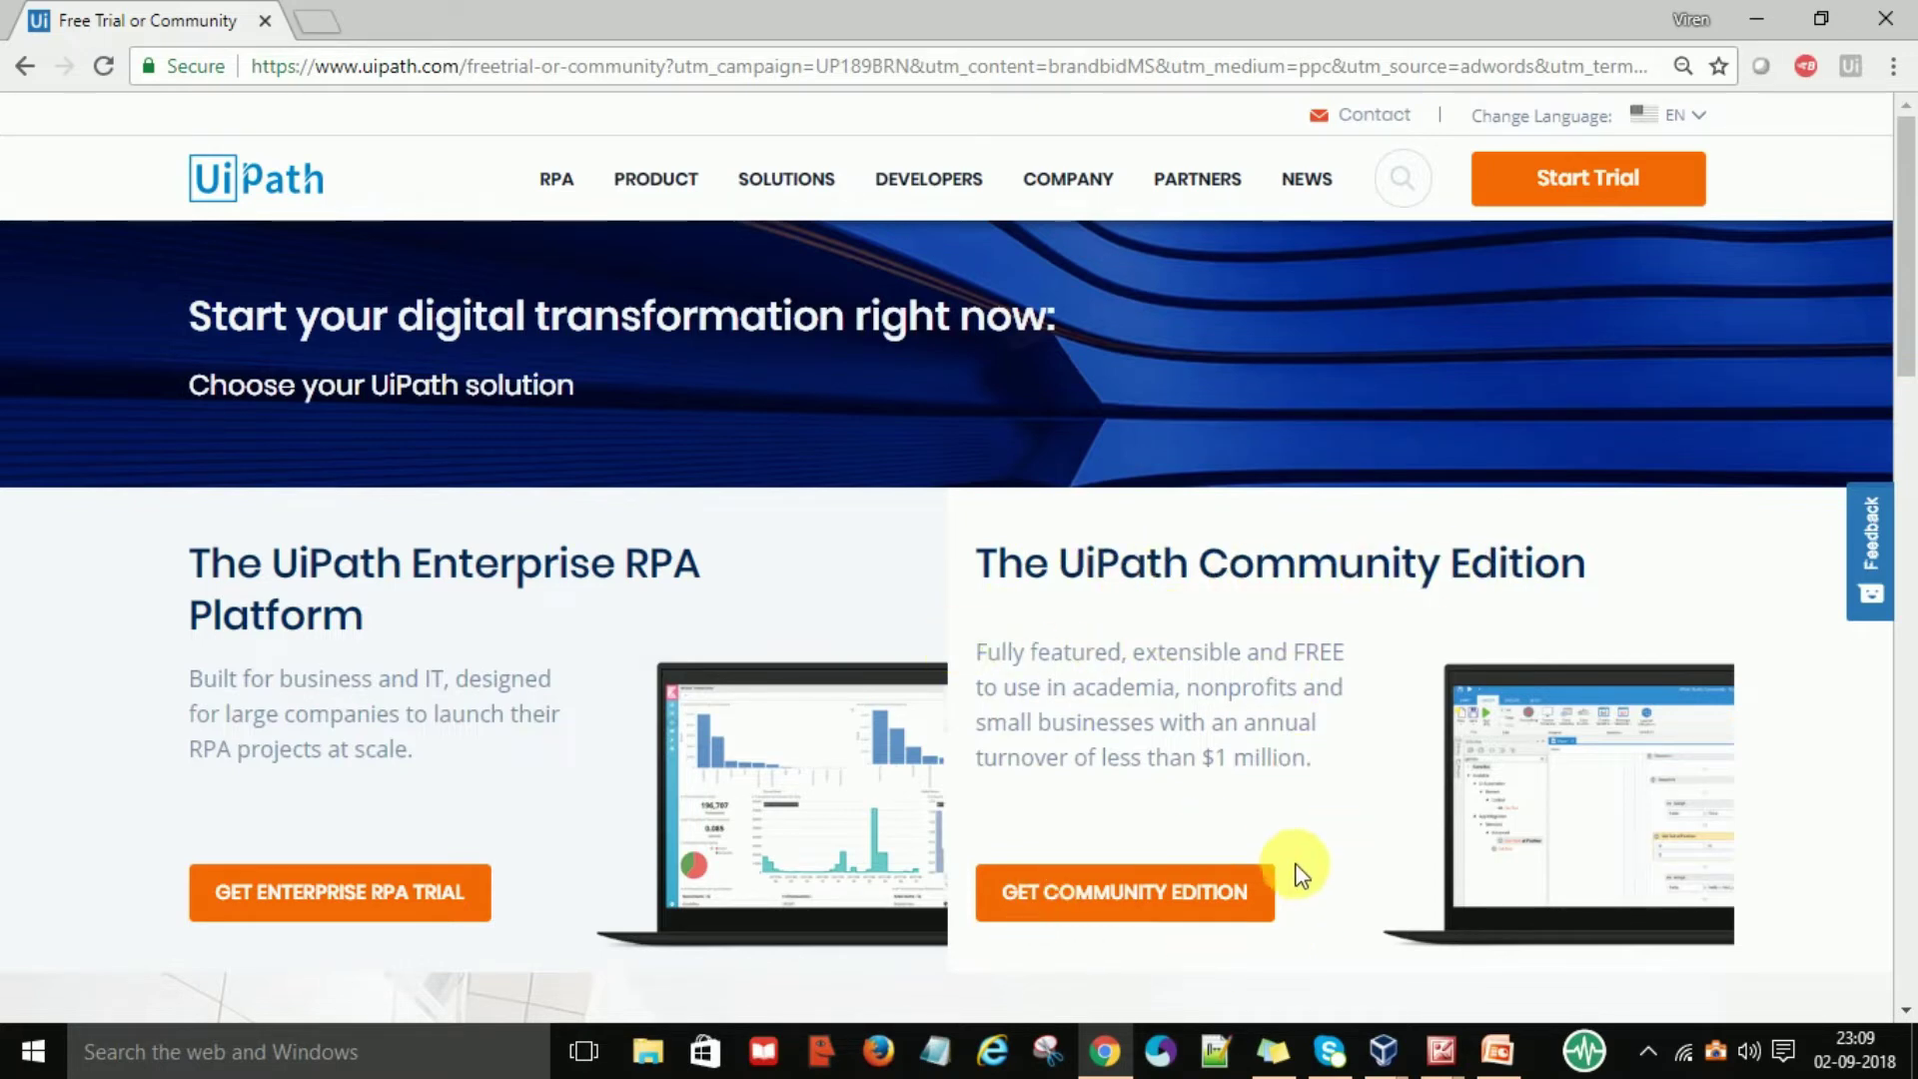
pyautogui.click(1142, 910)
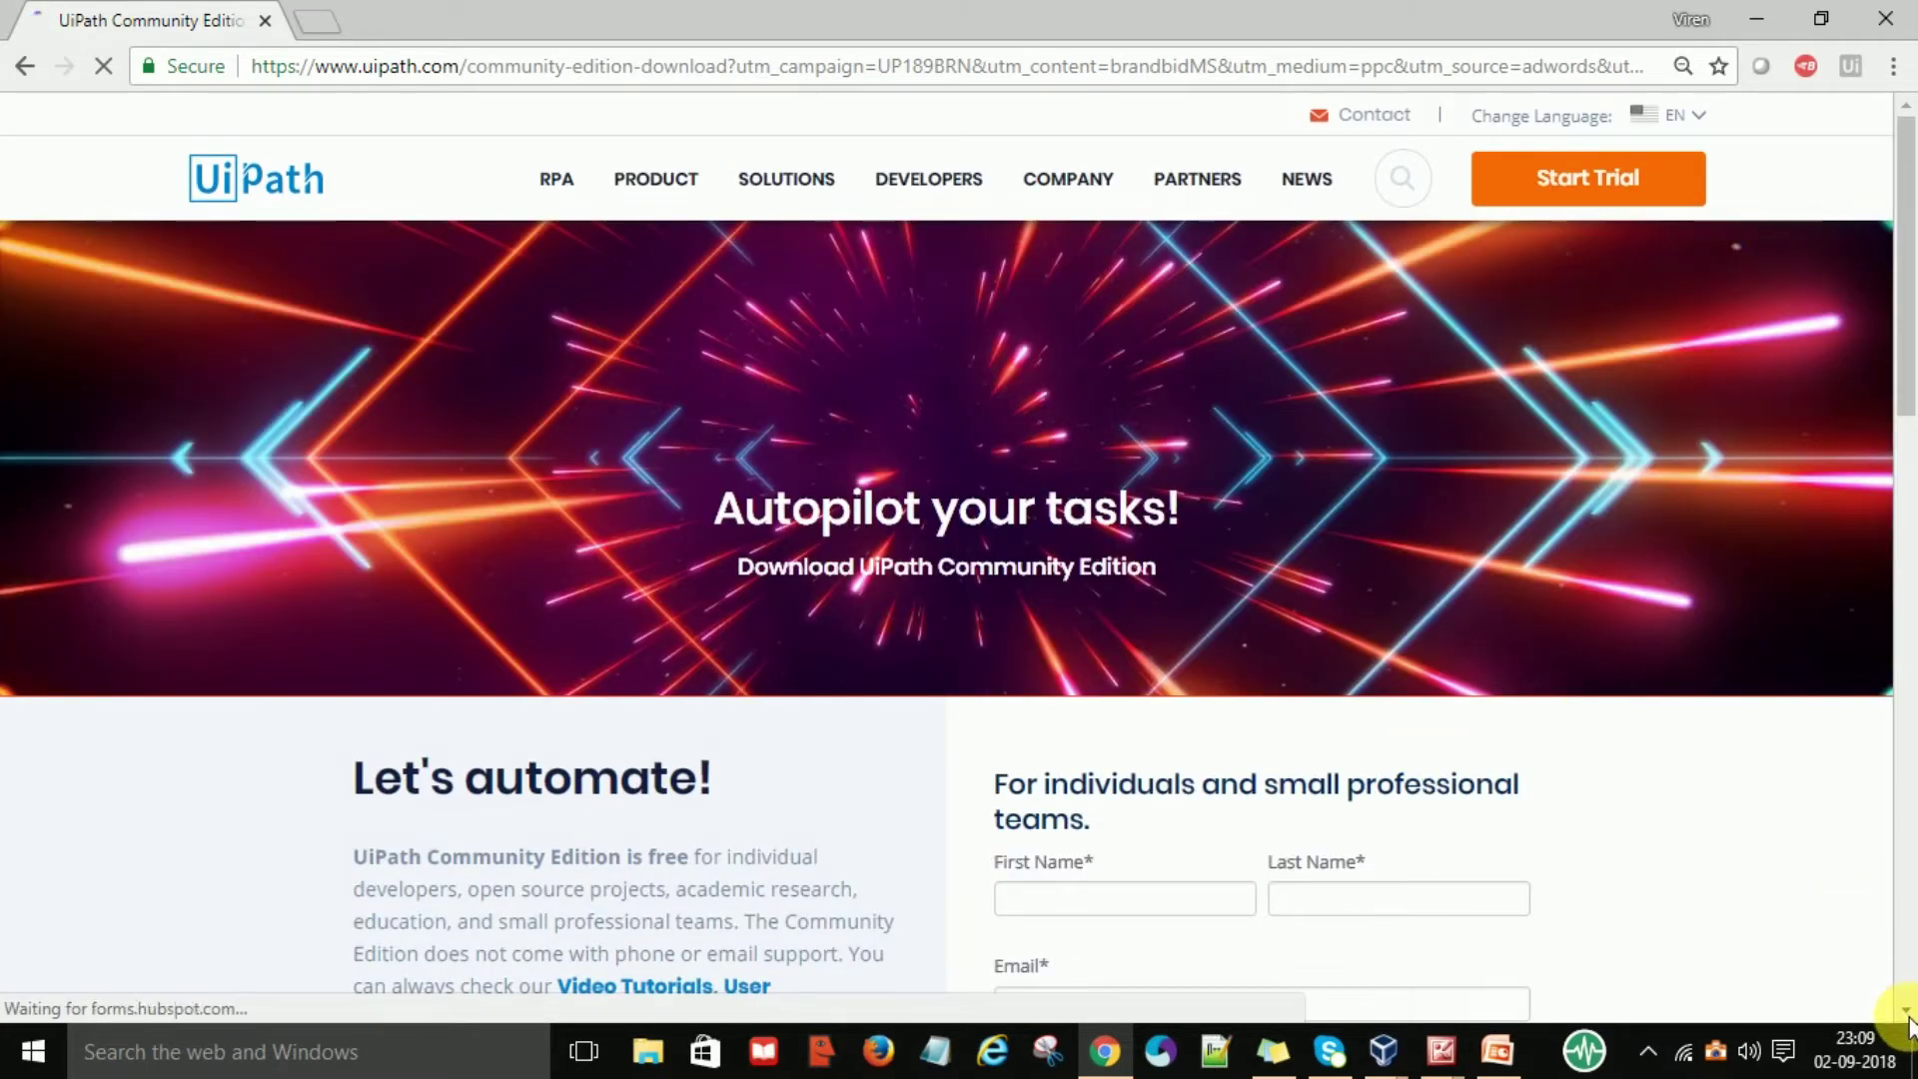
# Fill in the sign-up form's first name (saved suggestion), last name and e-mail address
pyautogui.scroll(-3, 1908, 1019)
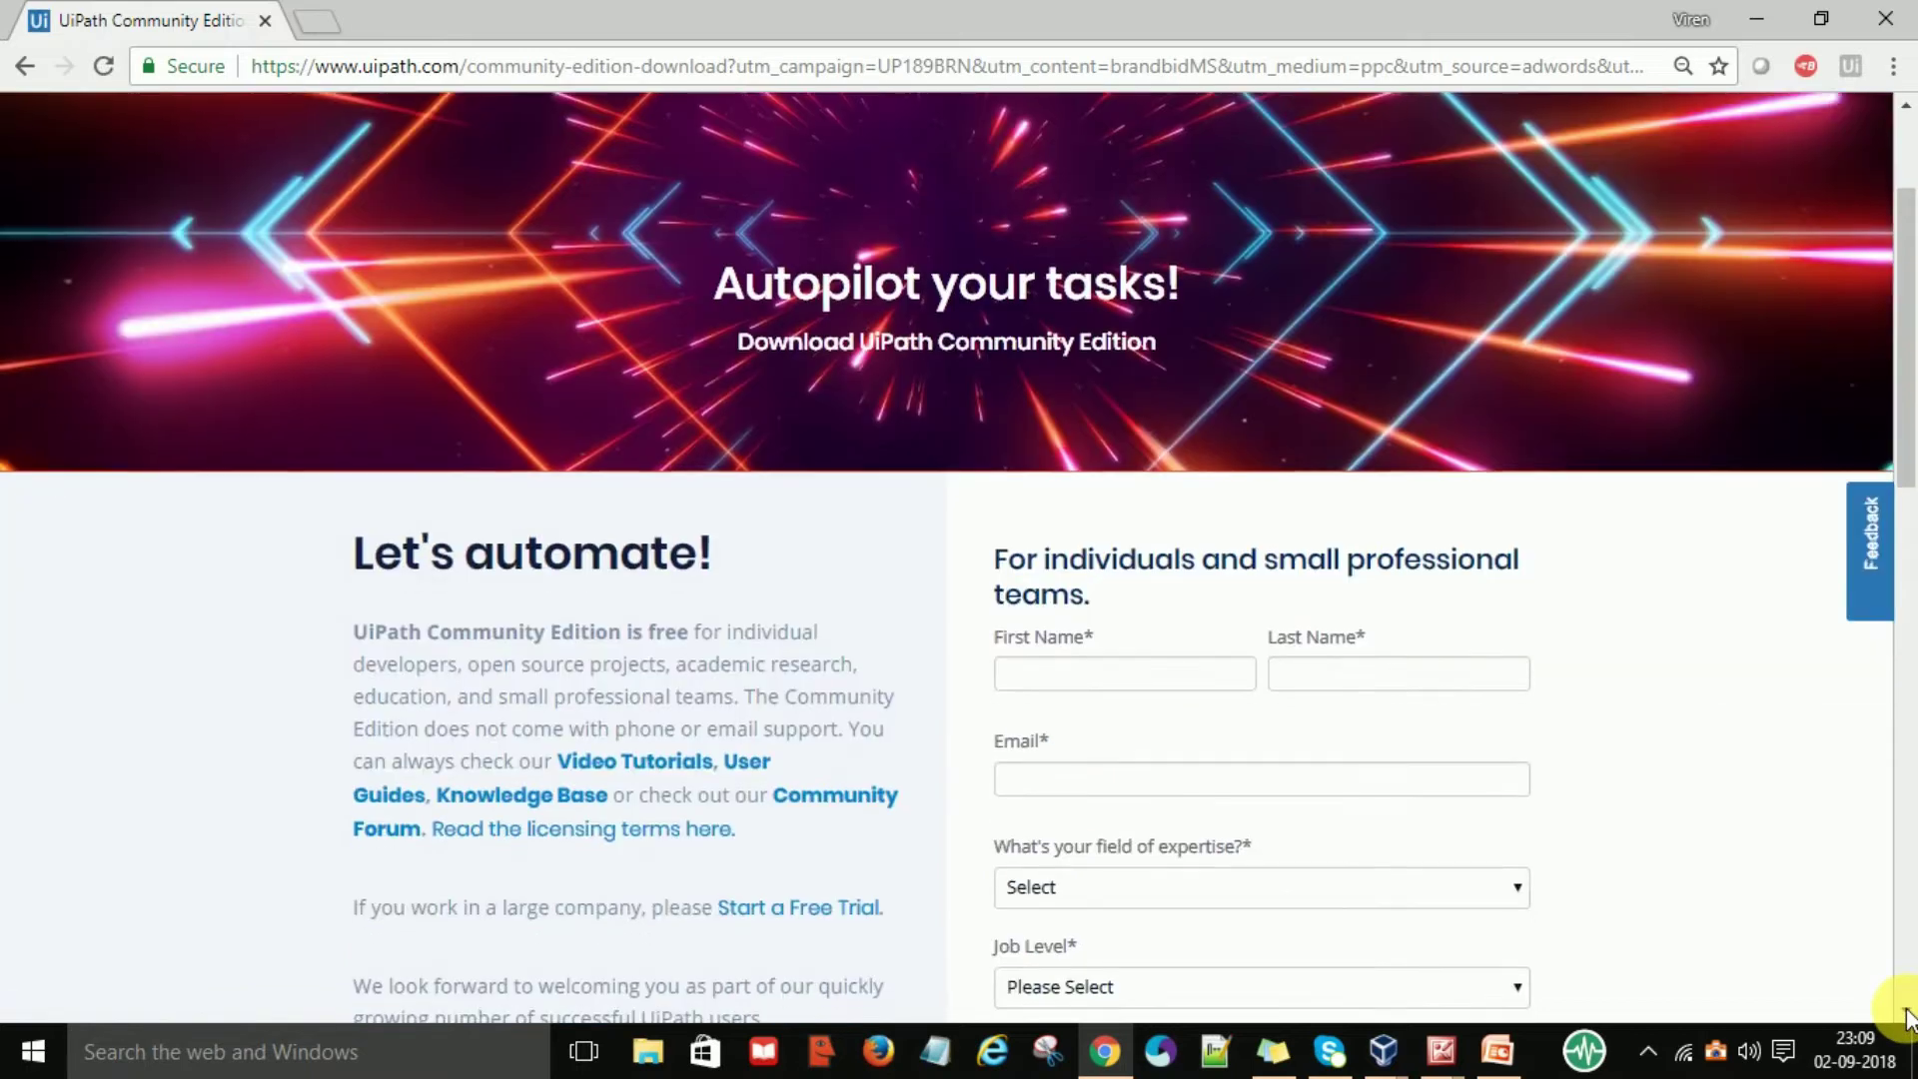
pyautogui.scroll(-3, 1908, 1019)
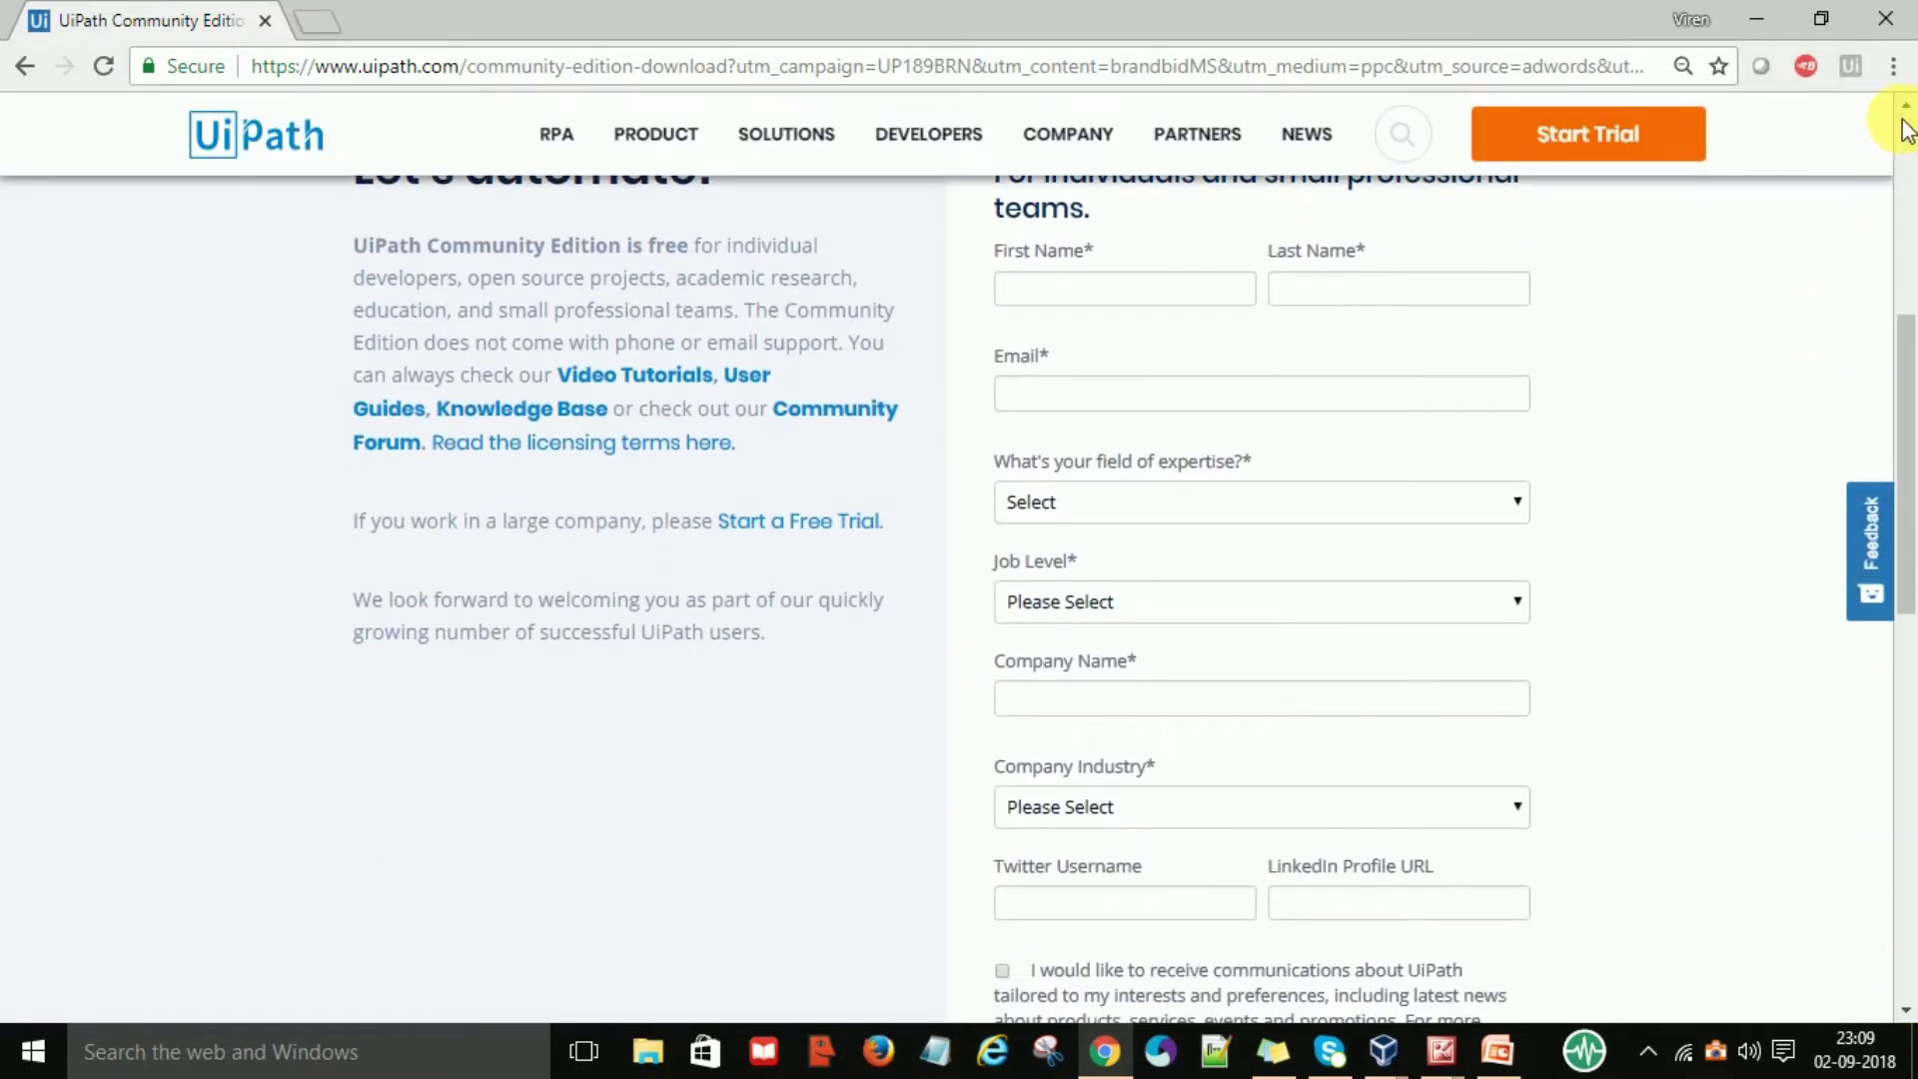
pyautogui.scroll(1, 1907, 118)
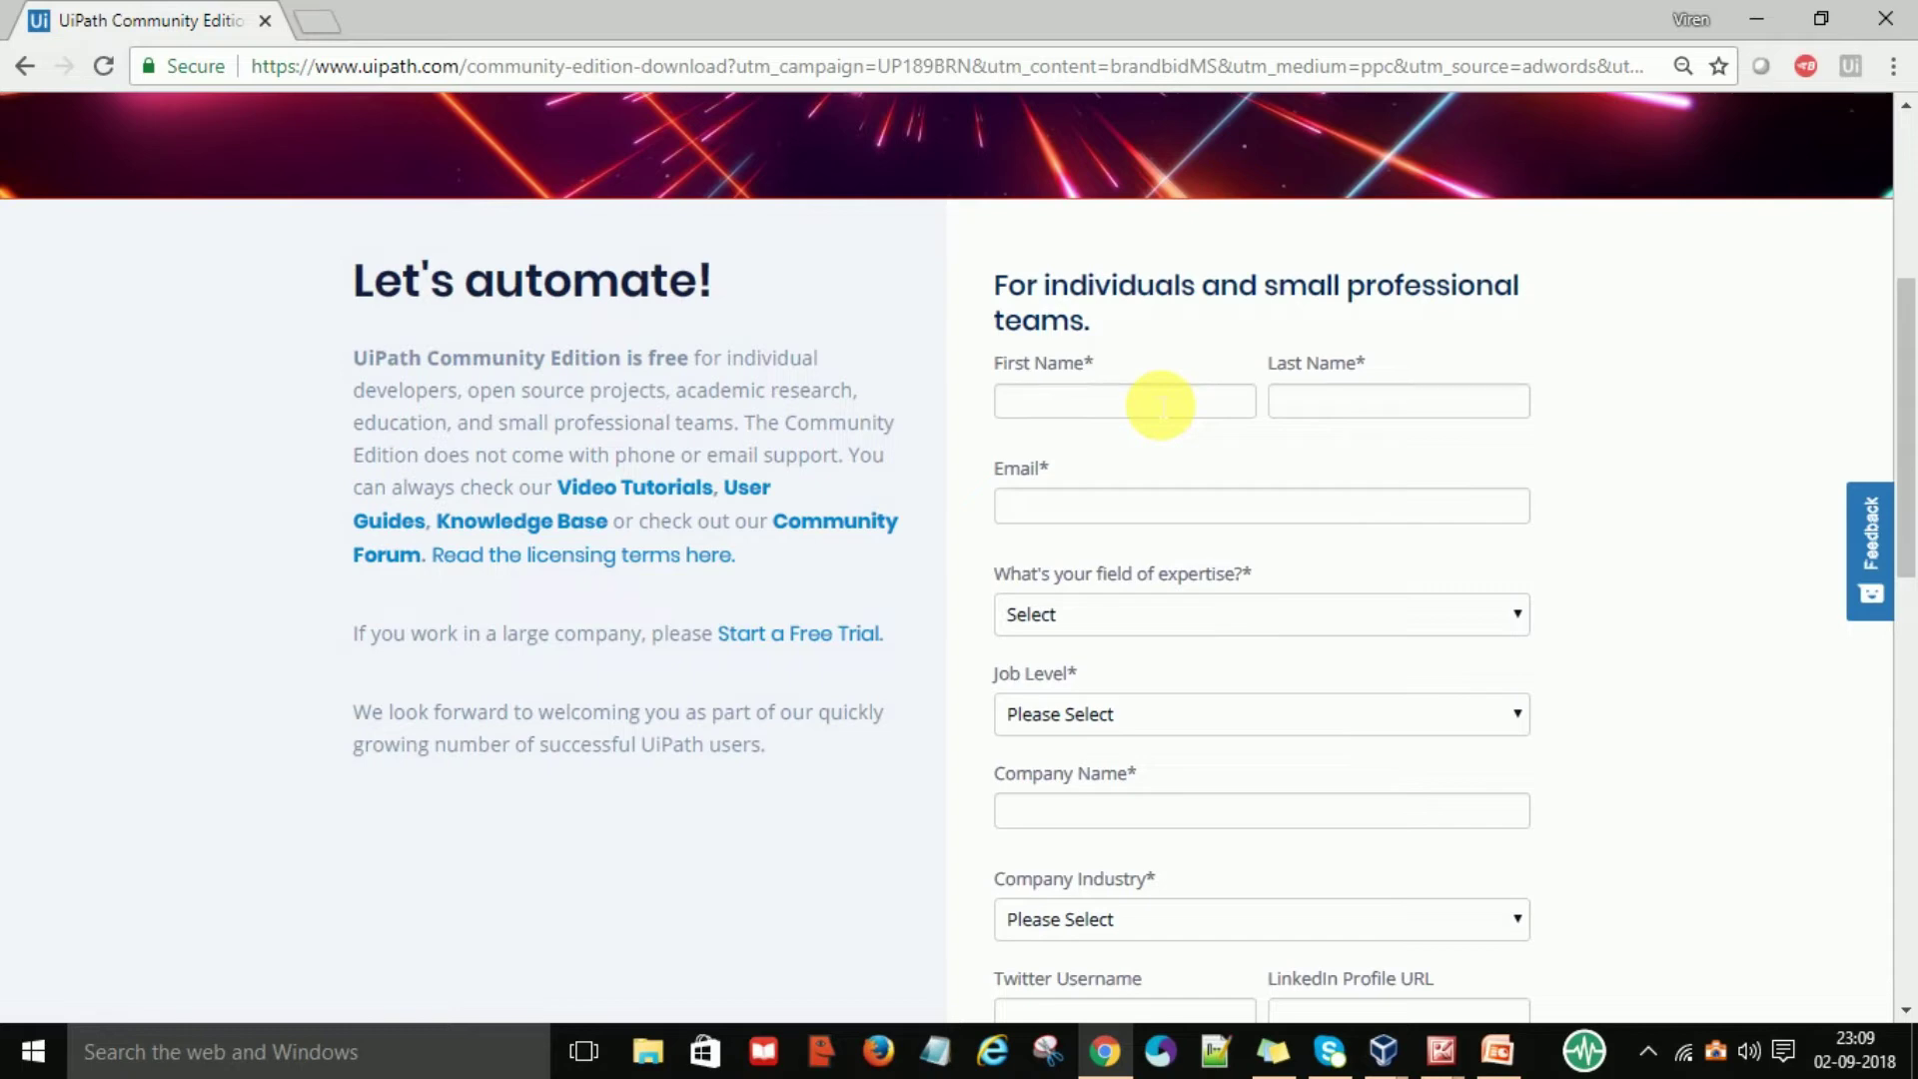
pyautogui.click(1130, 410)
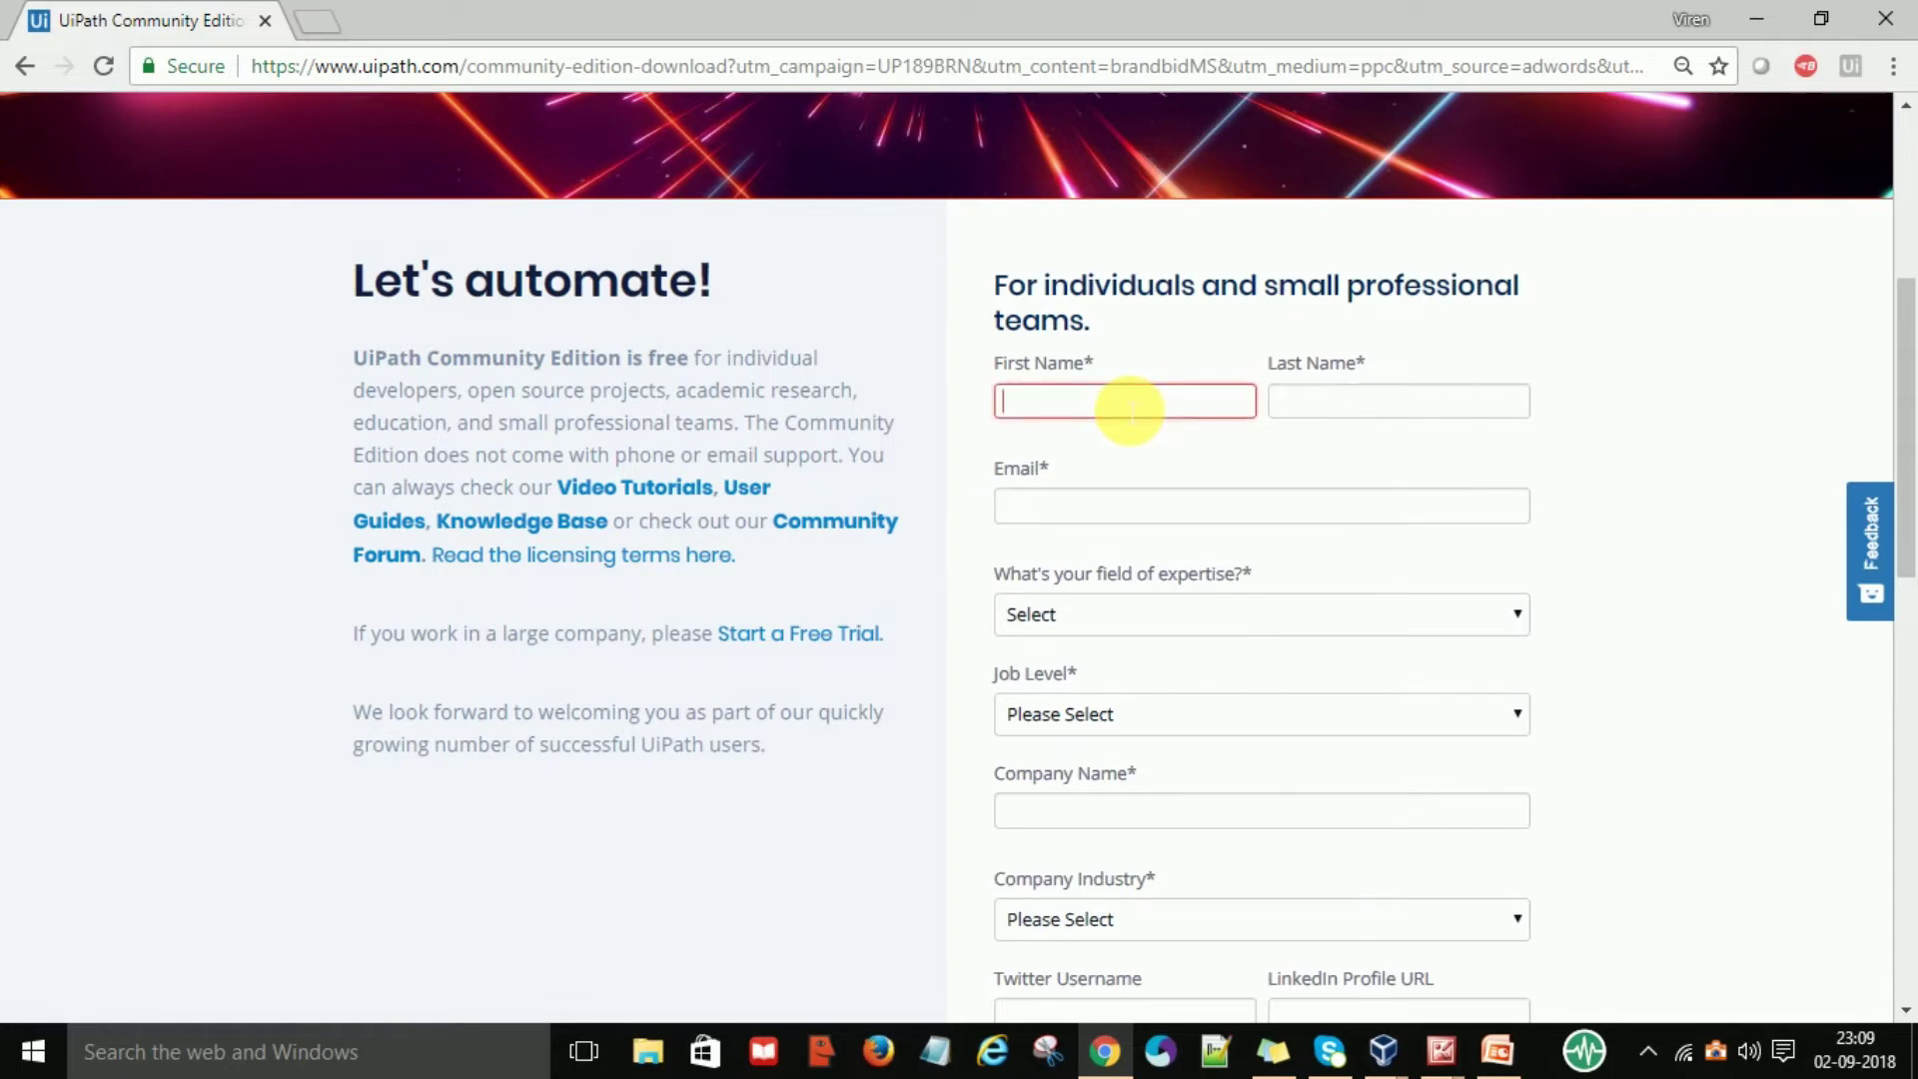
pyautogui.click(1130, 409)
pyautogui.press('Down')
pyautogui.press('Return')
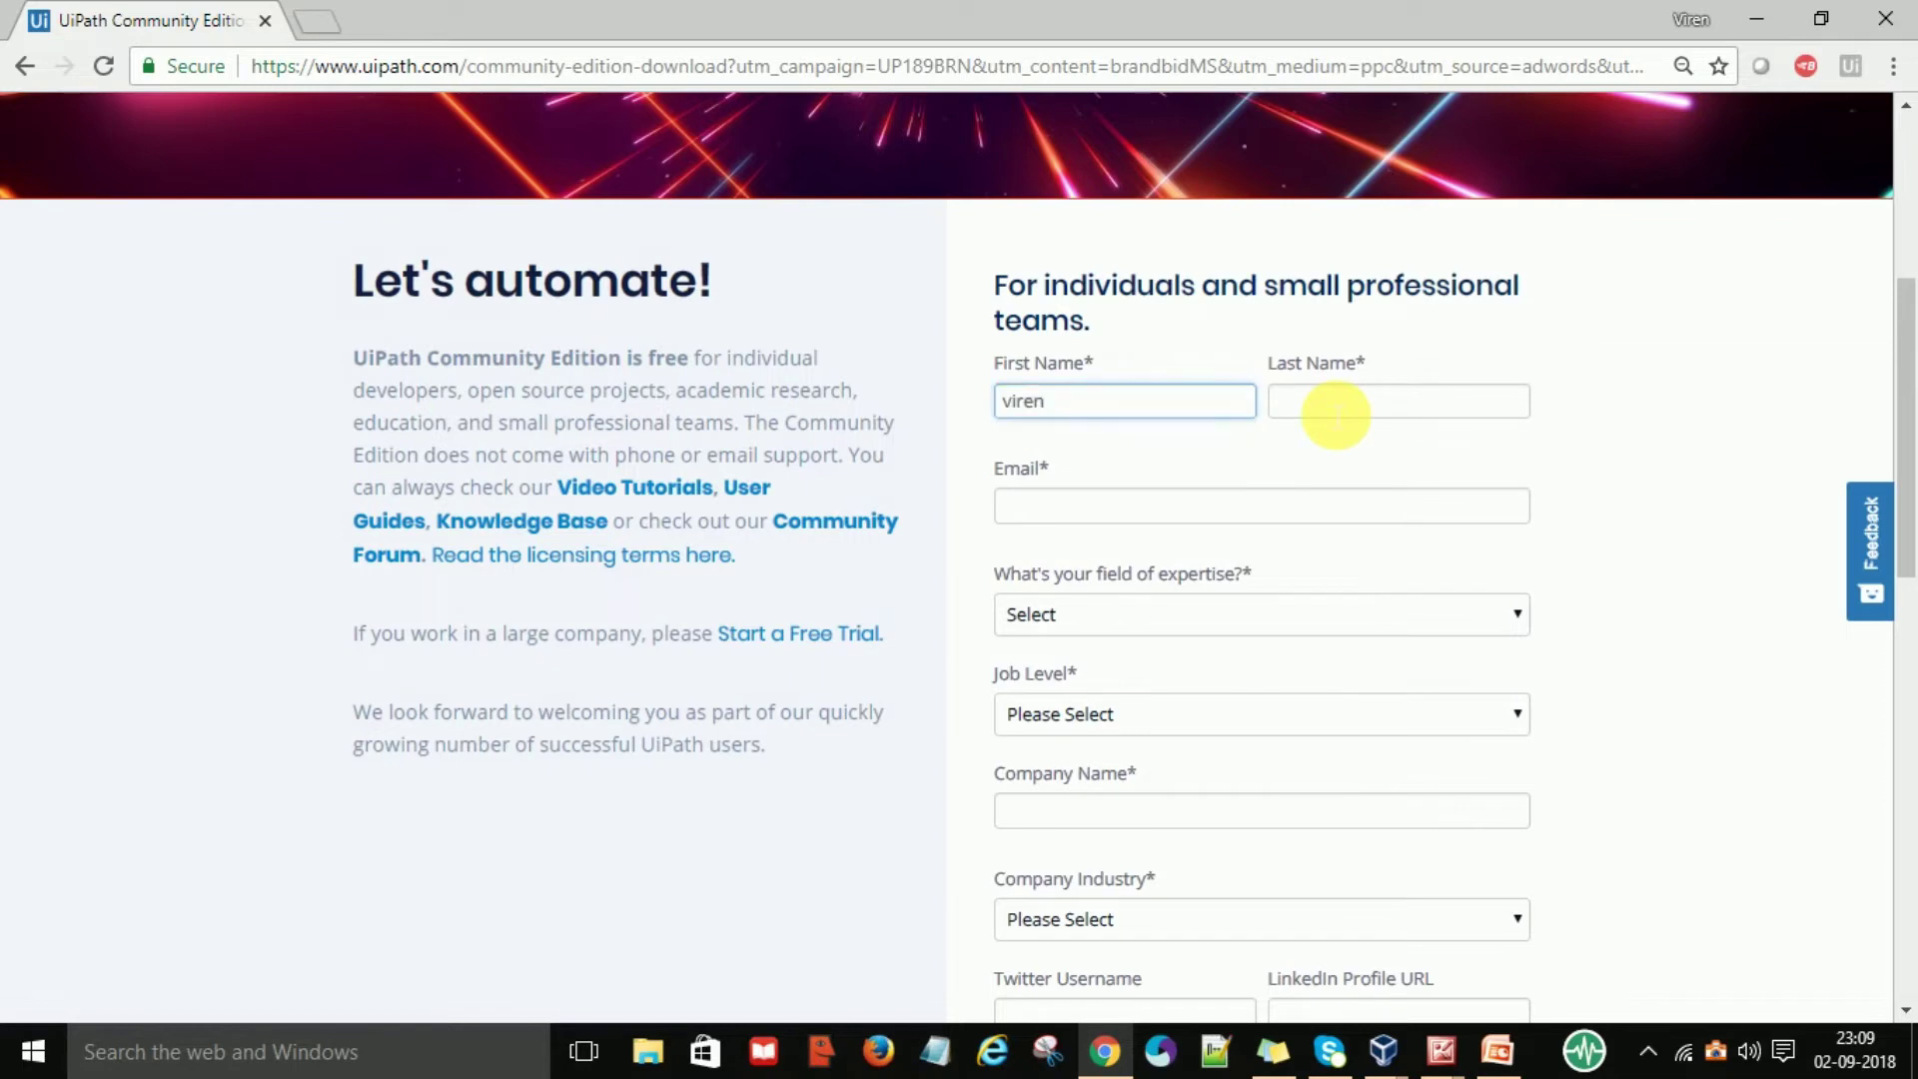
pyautogui.click(1335, 409)
pyautogui.write('saini')
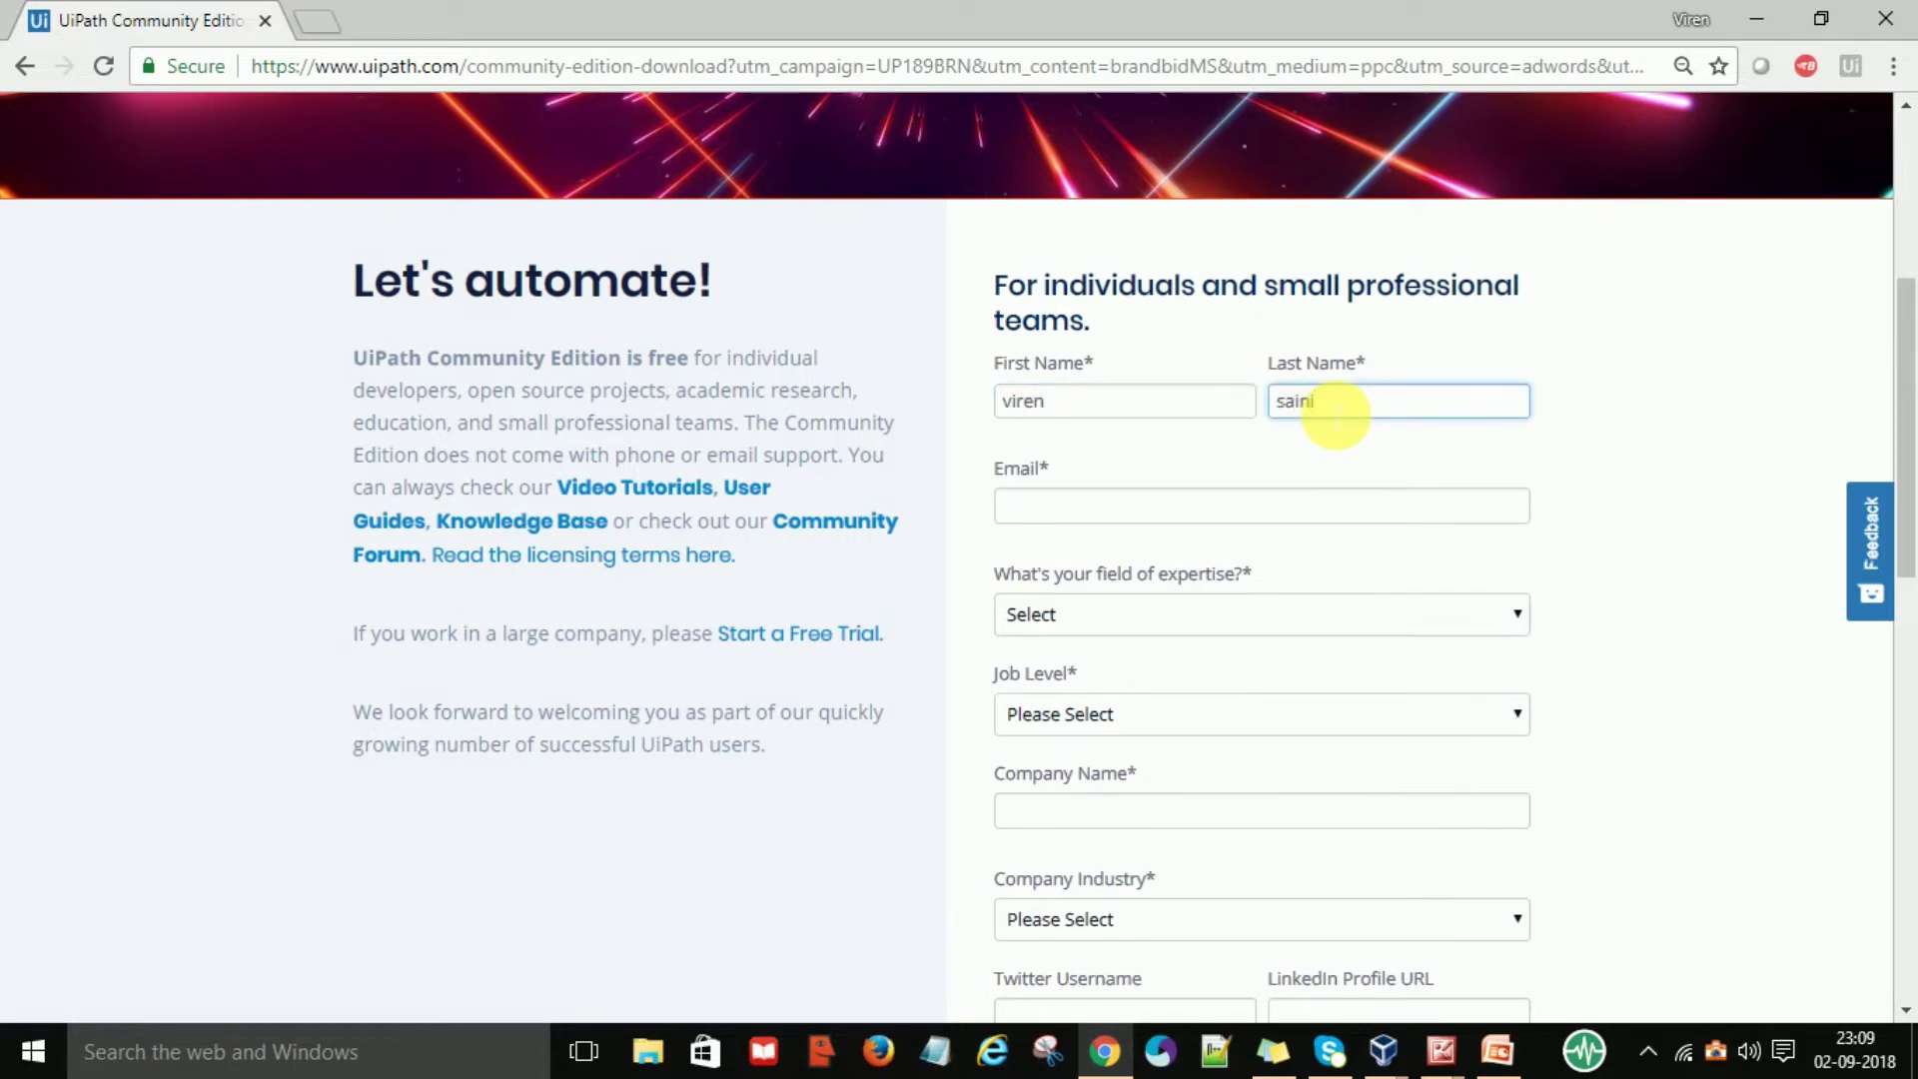
pyautogui.click(1053, 519)
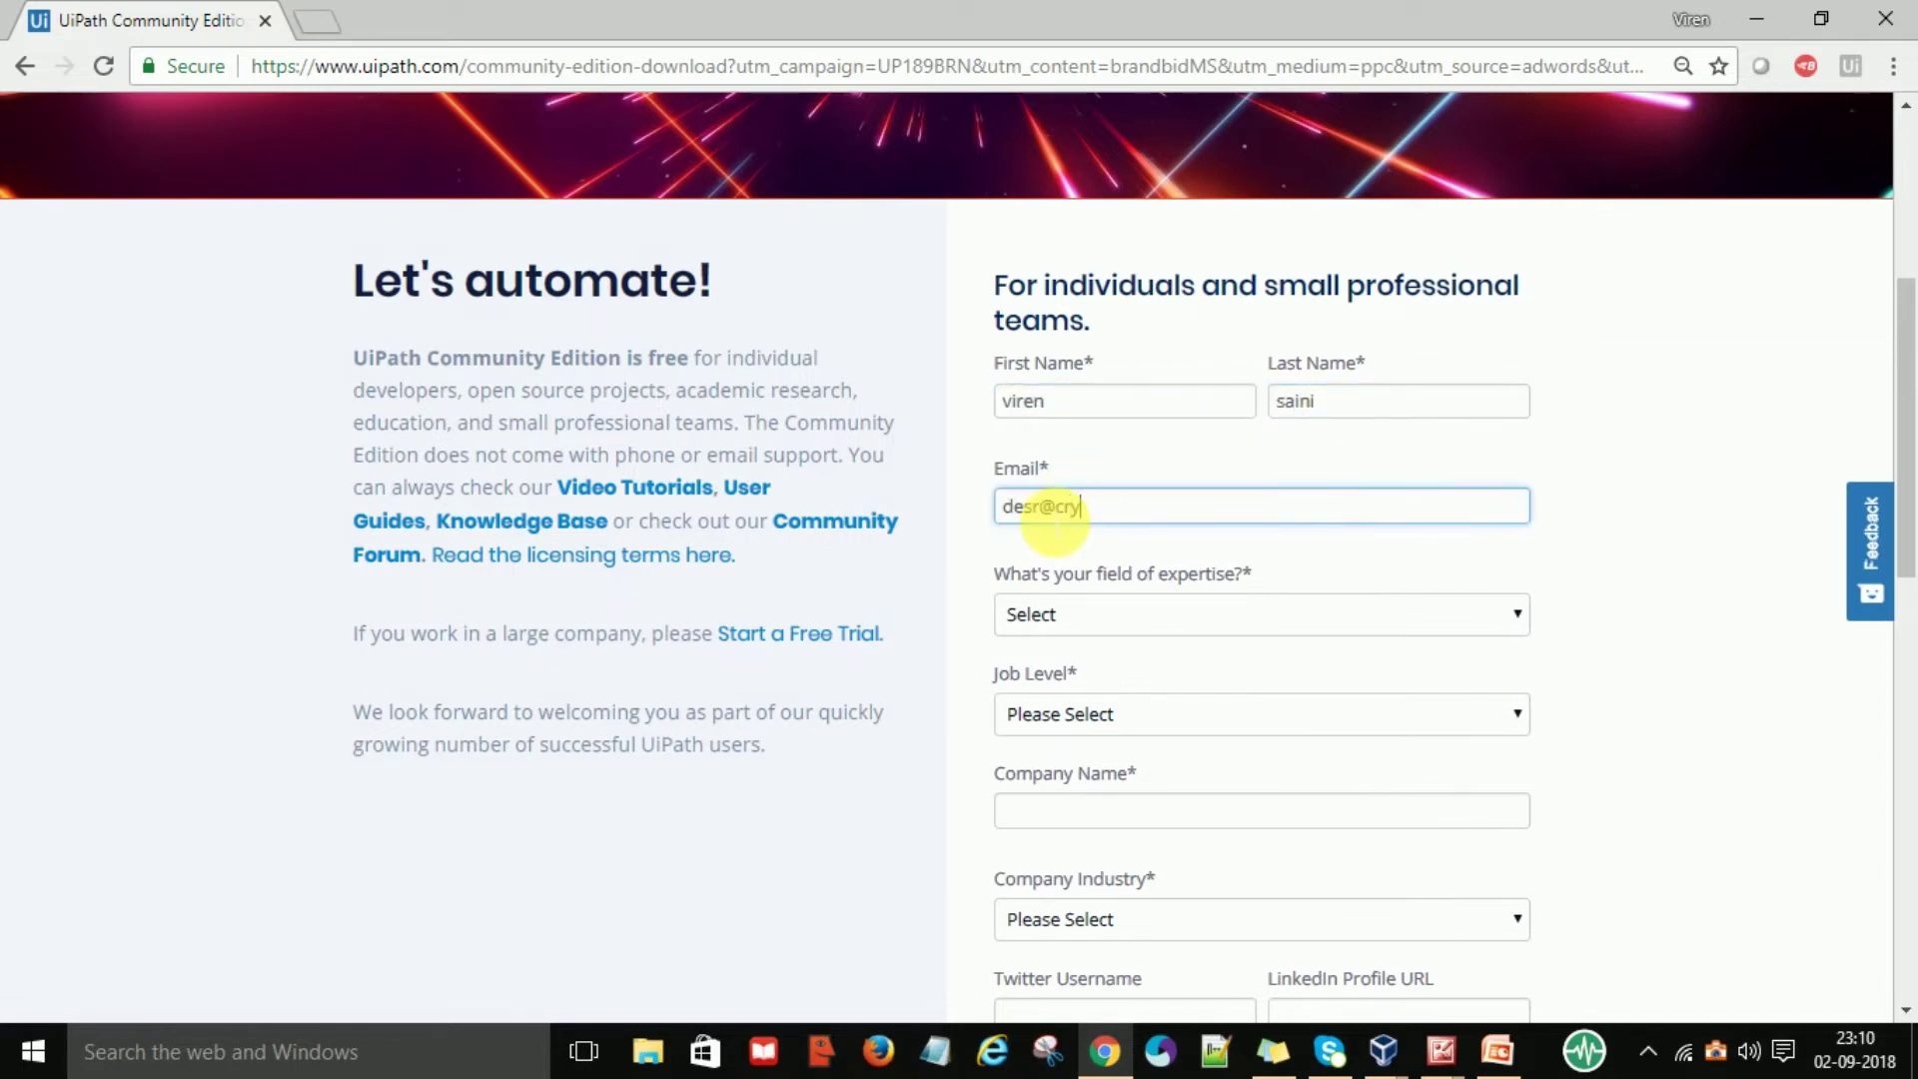
# Set expertise to Accounting & Finance and job level to Individual Contributor
pyautogui.click(1077, 624)
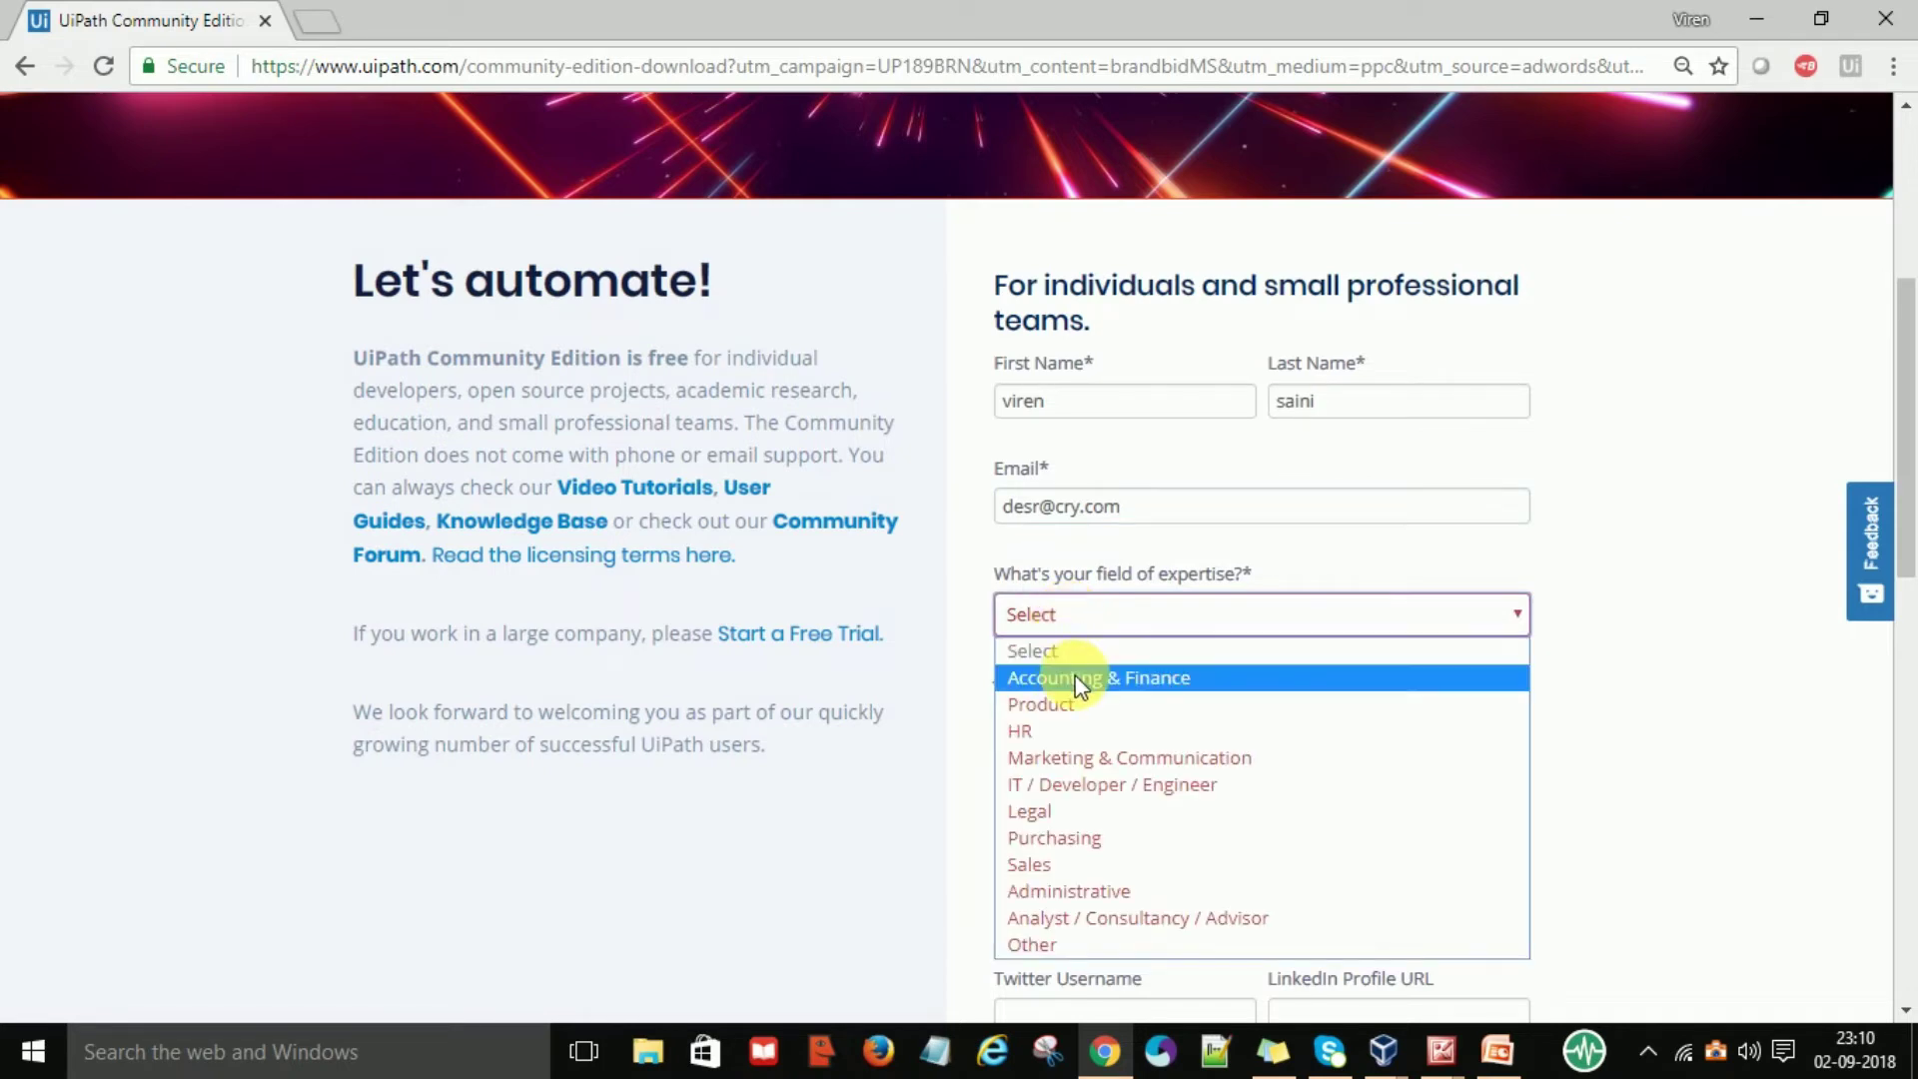
pyautogui.click(1074, 677)
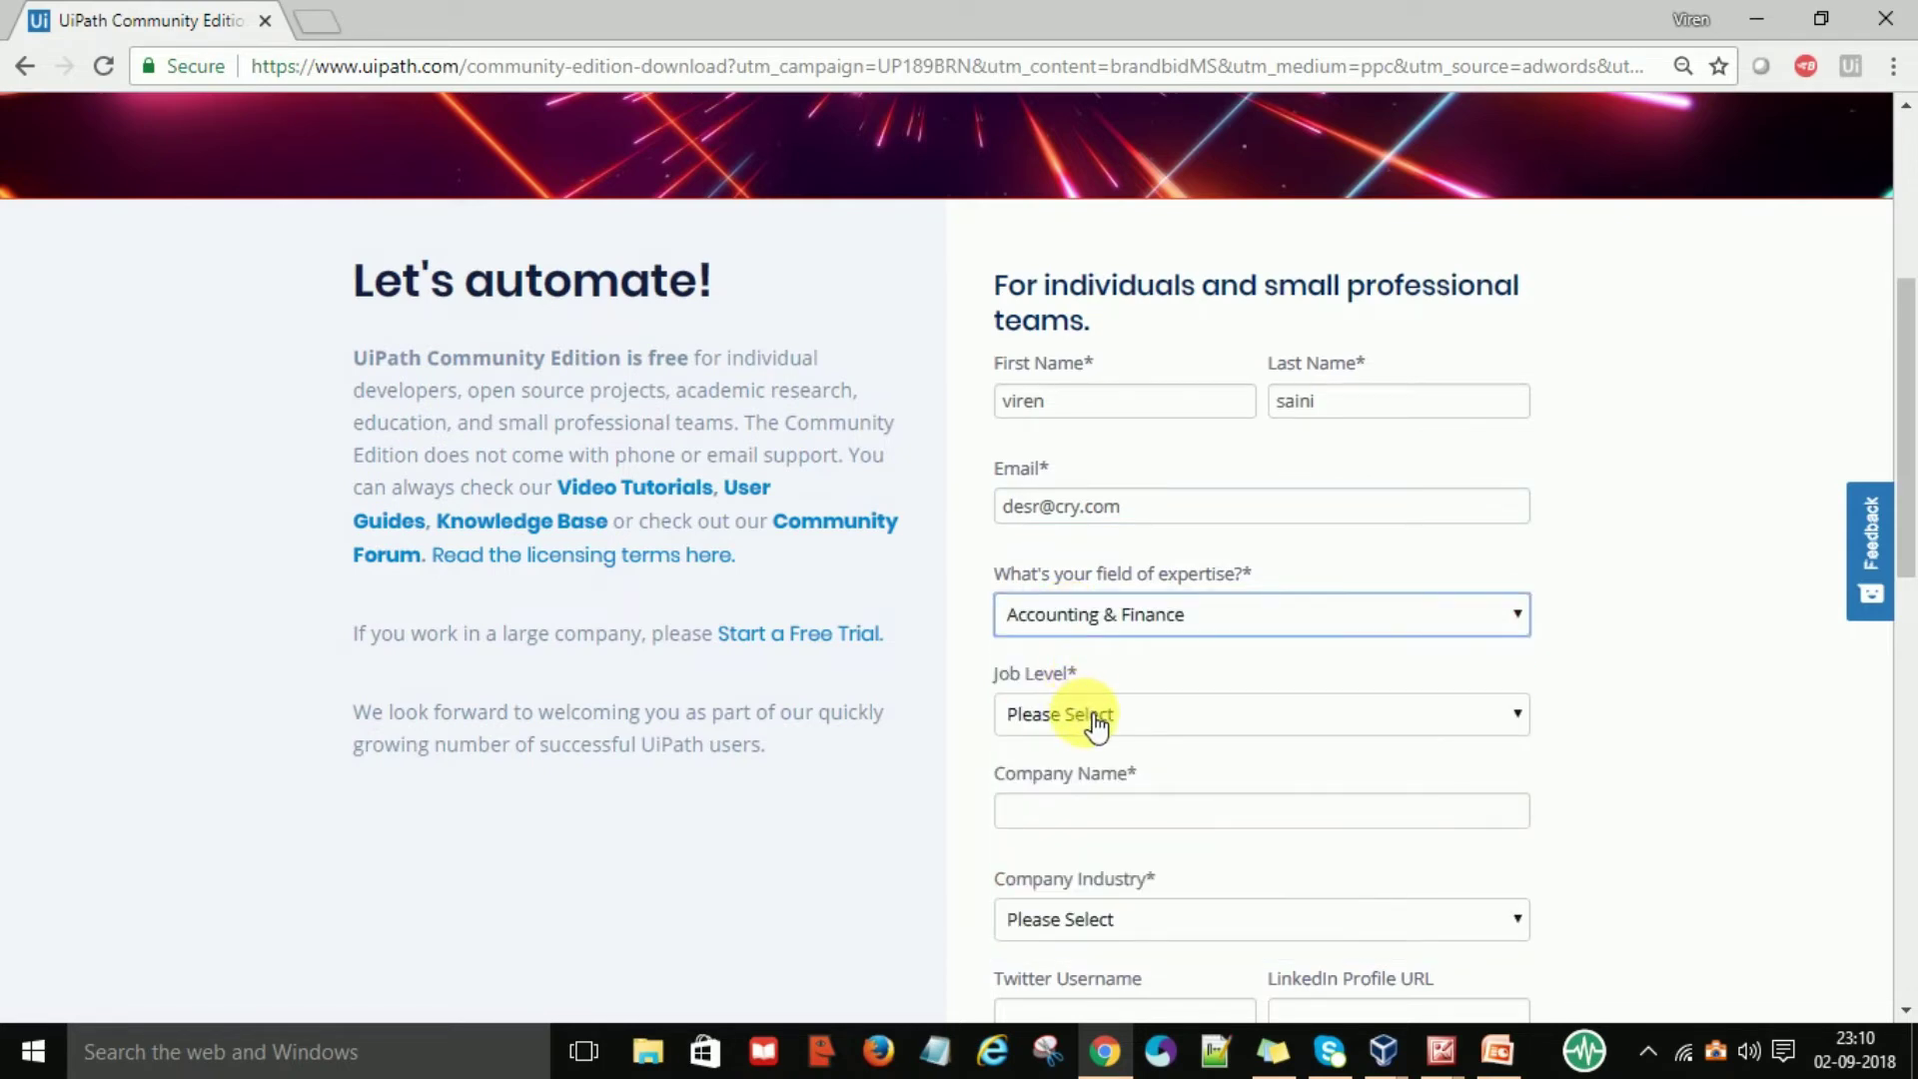
pyautogui.click(1095, 727)
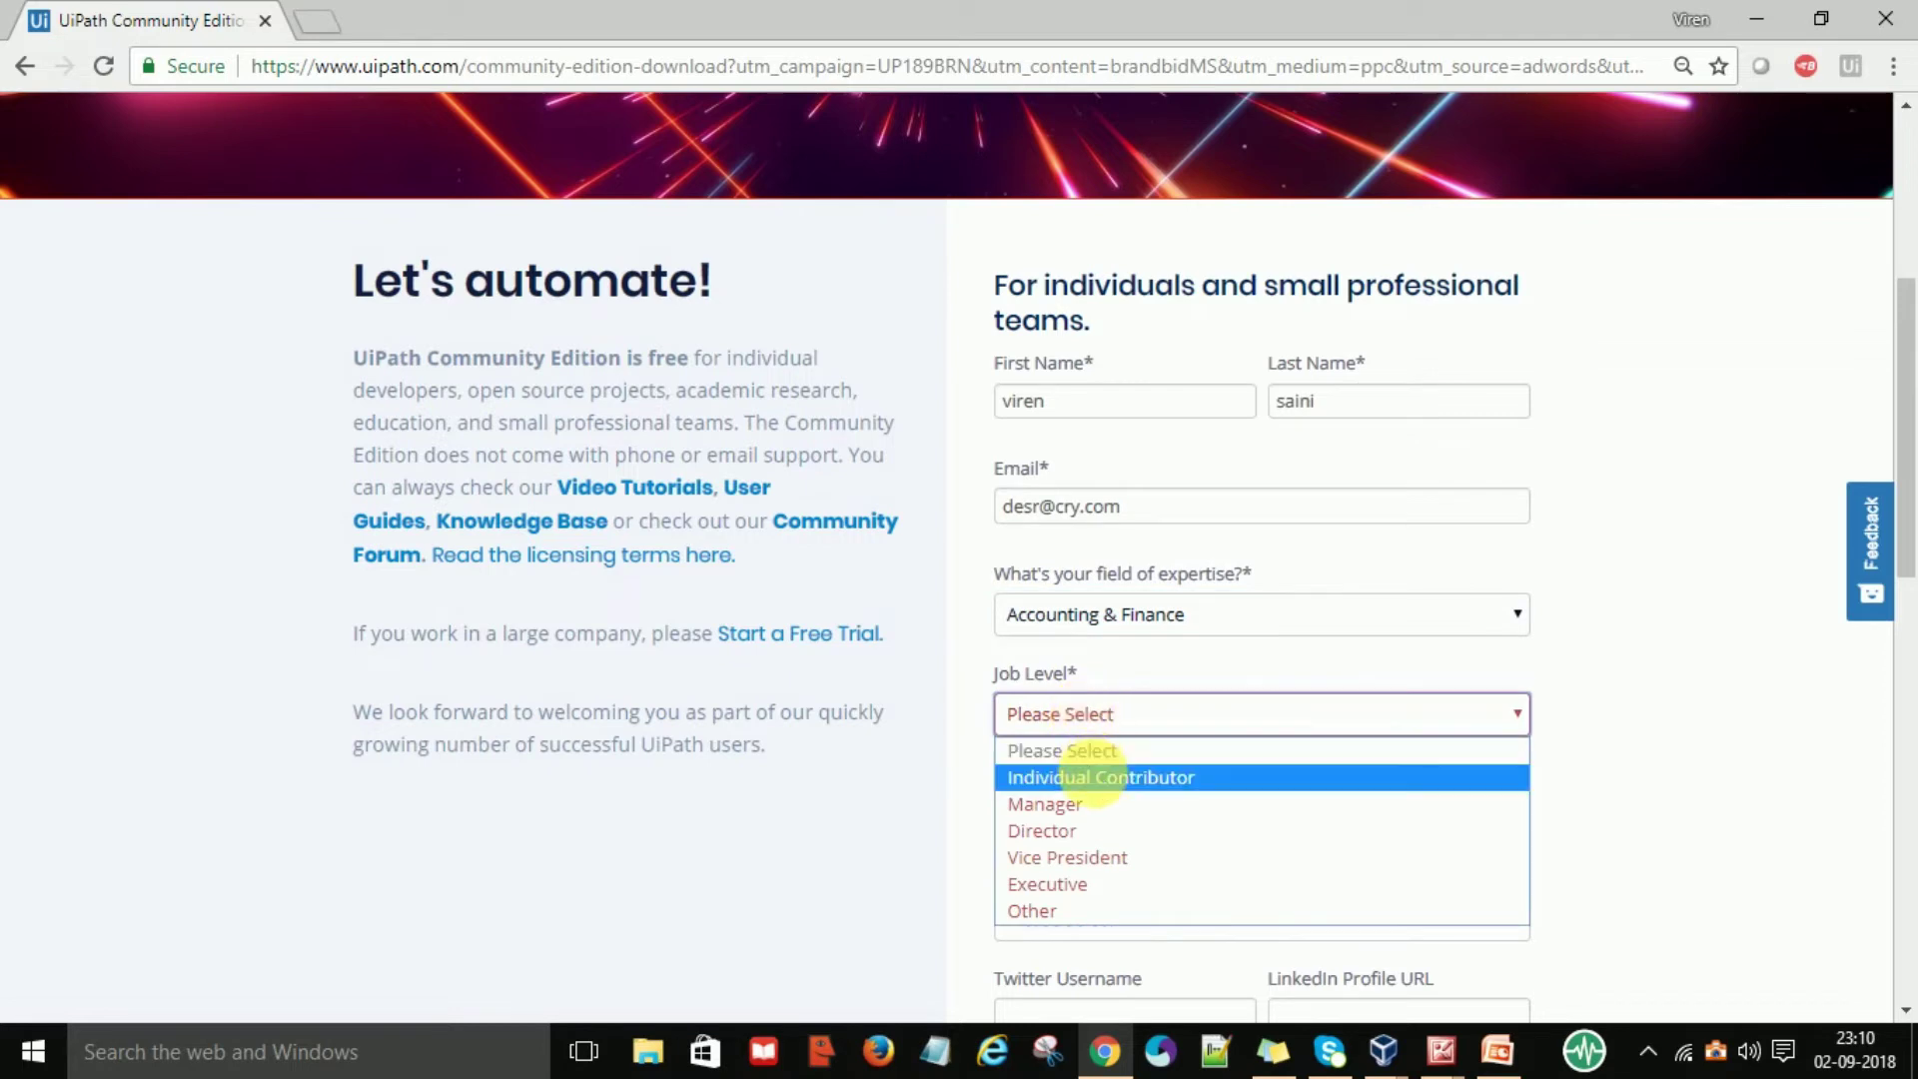
pyautogui.click(1093, 776)
# Enter company name 'xzy' and choose Healthcare Gov as the company industry
pyautogui.scroll(-3, 1897, 1011)
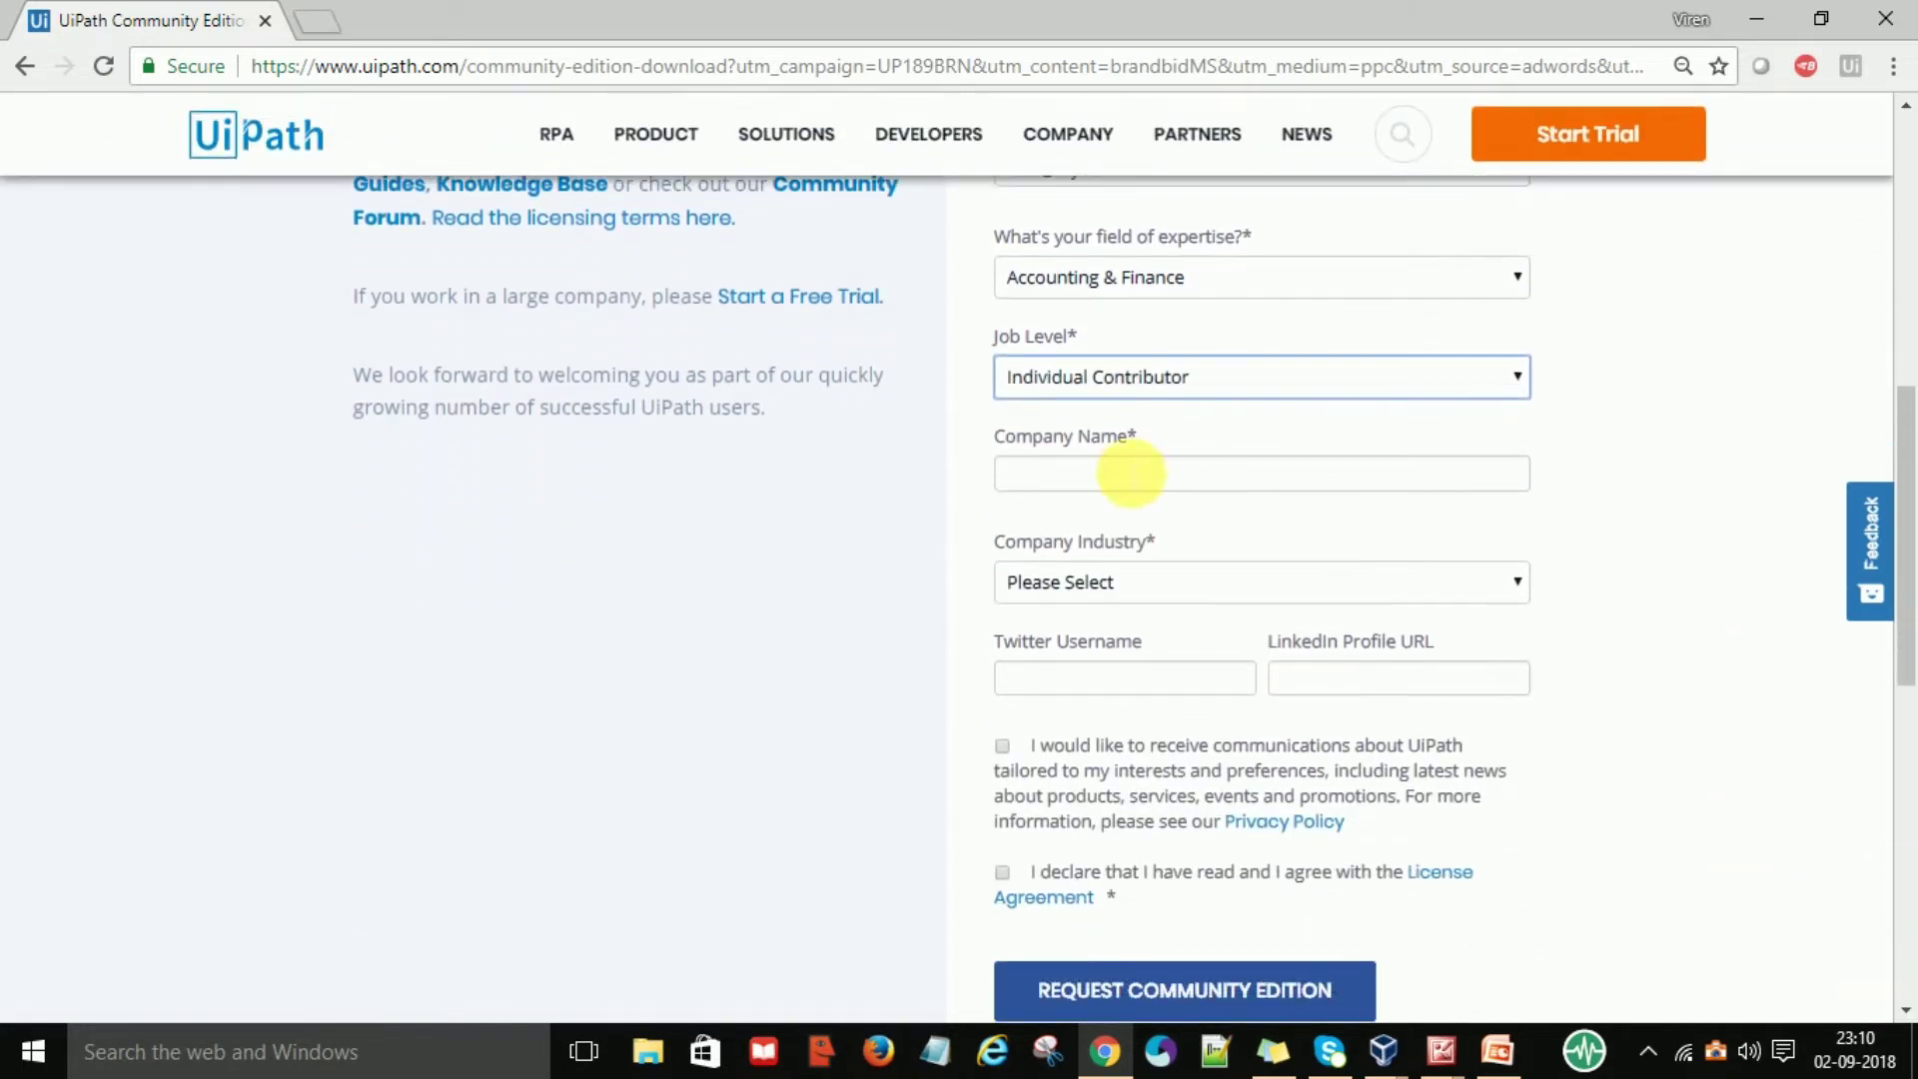
pyautogui.click(1134, 477)
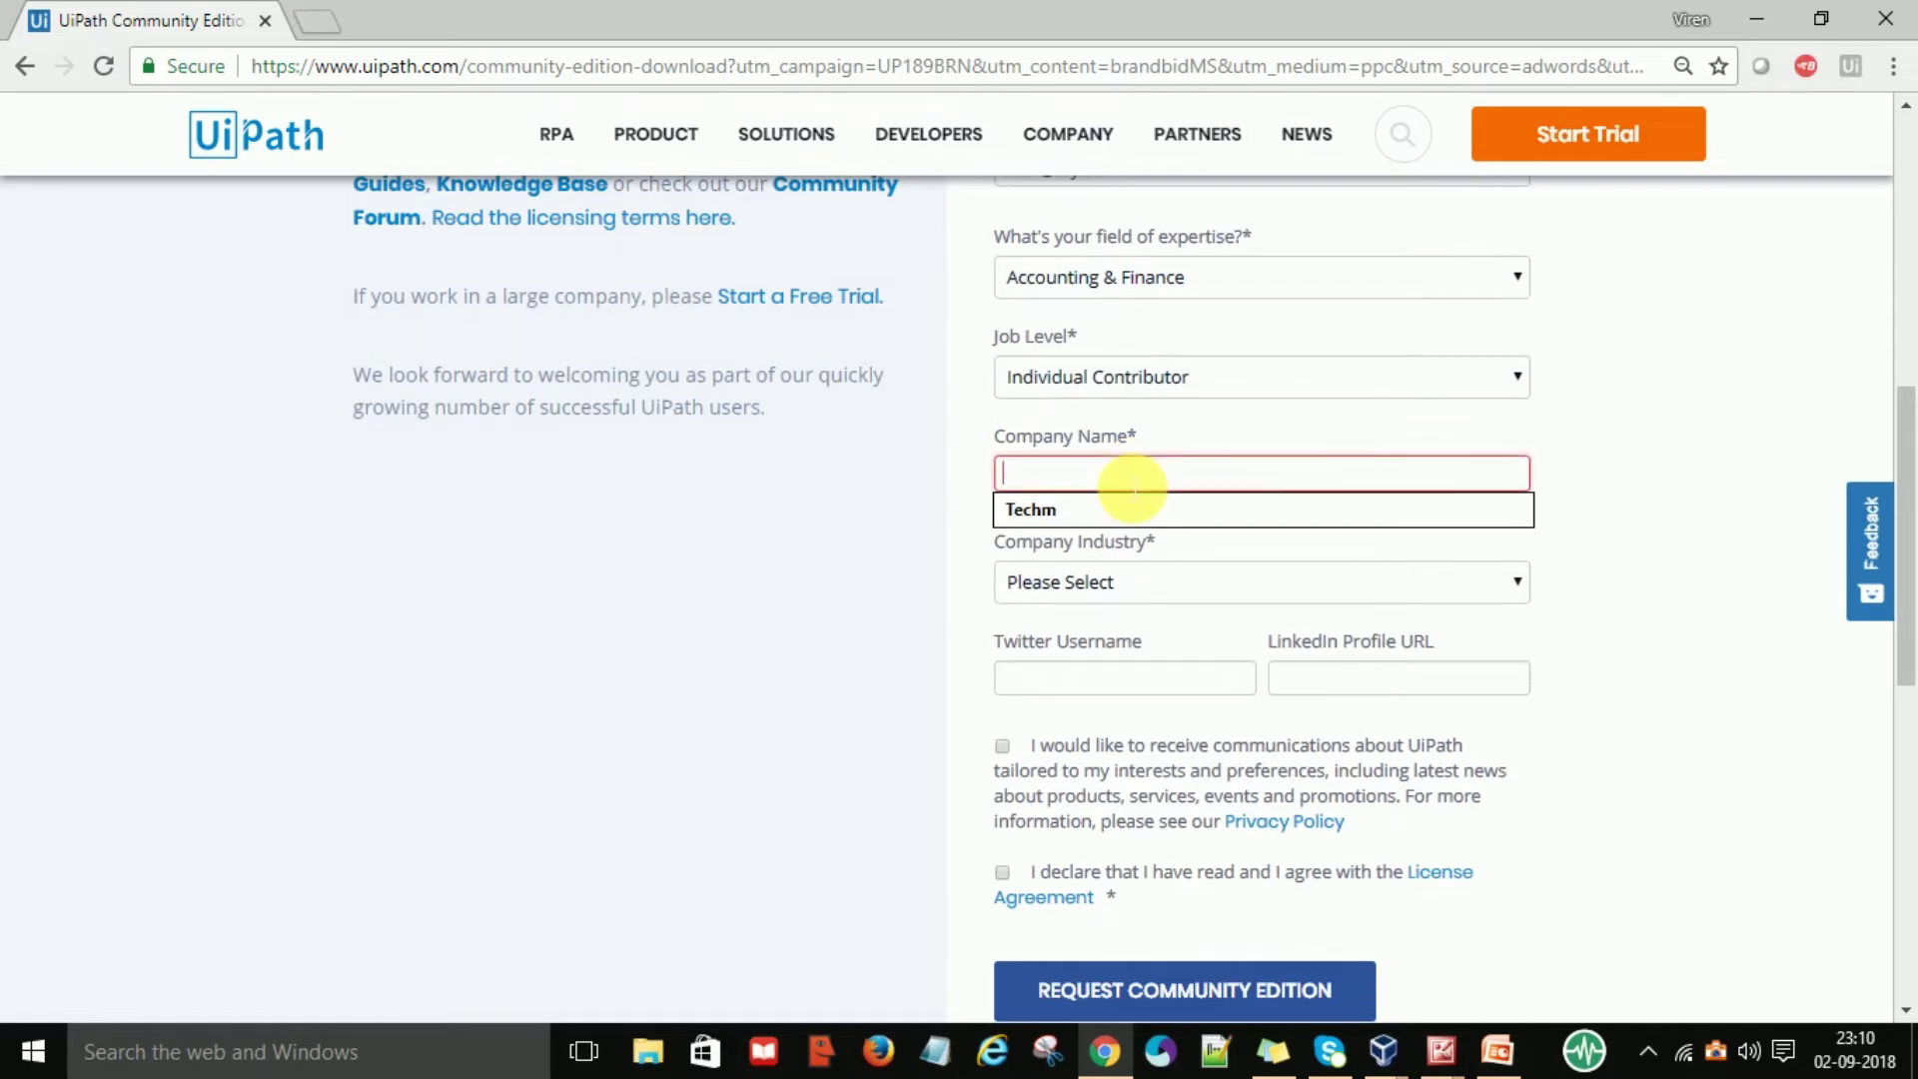
pyautogui.write('x')
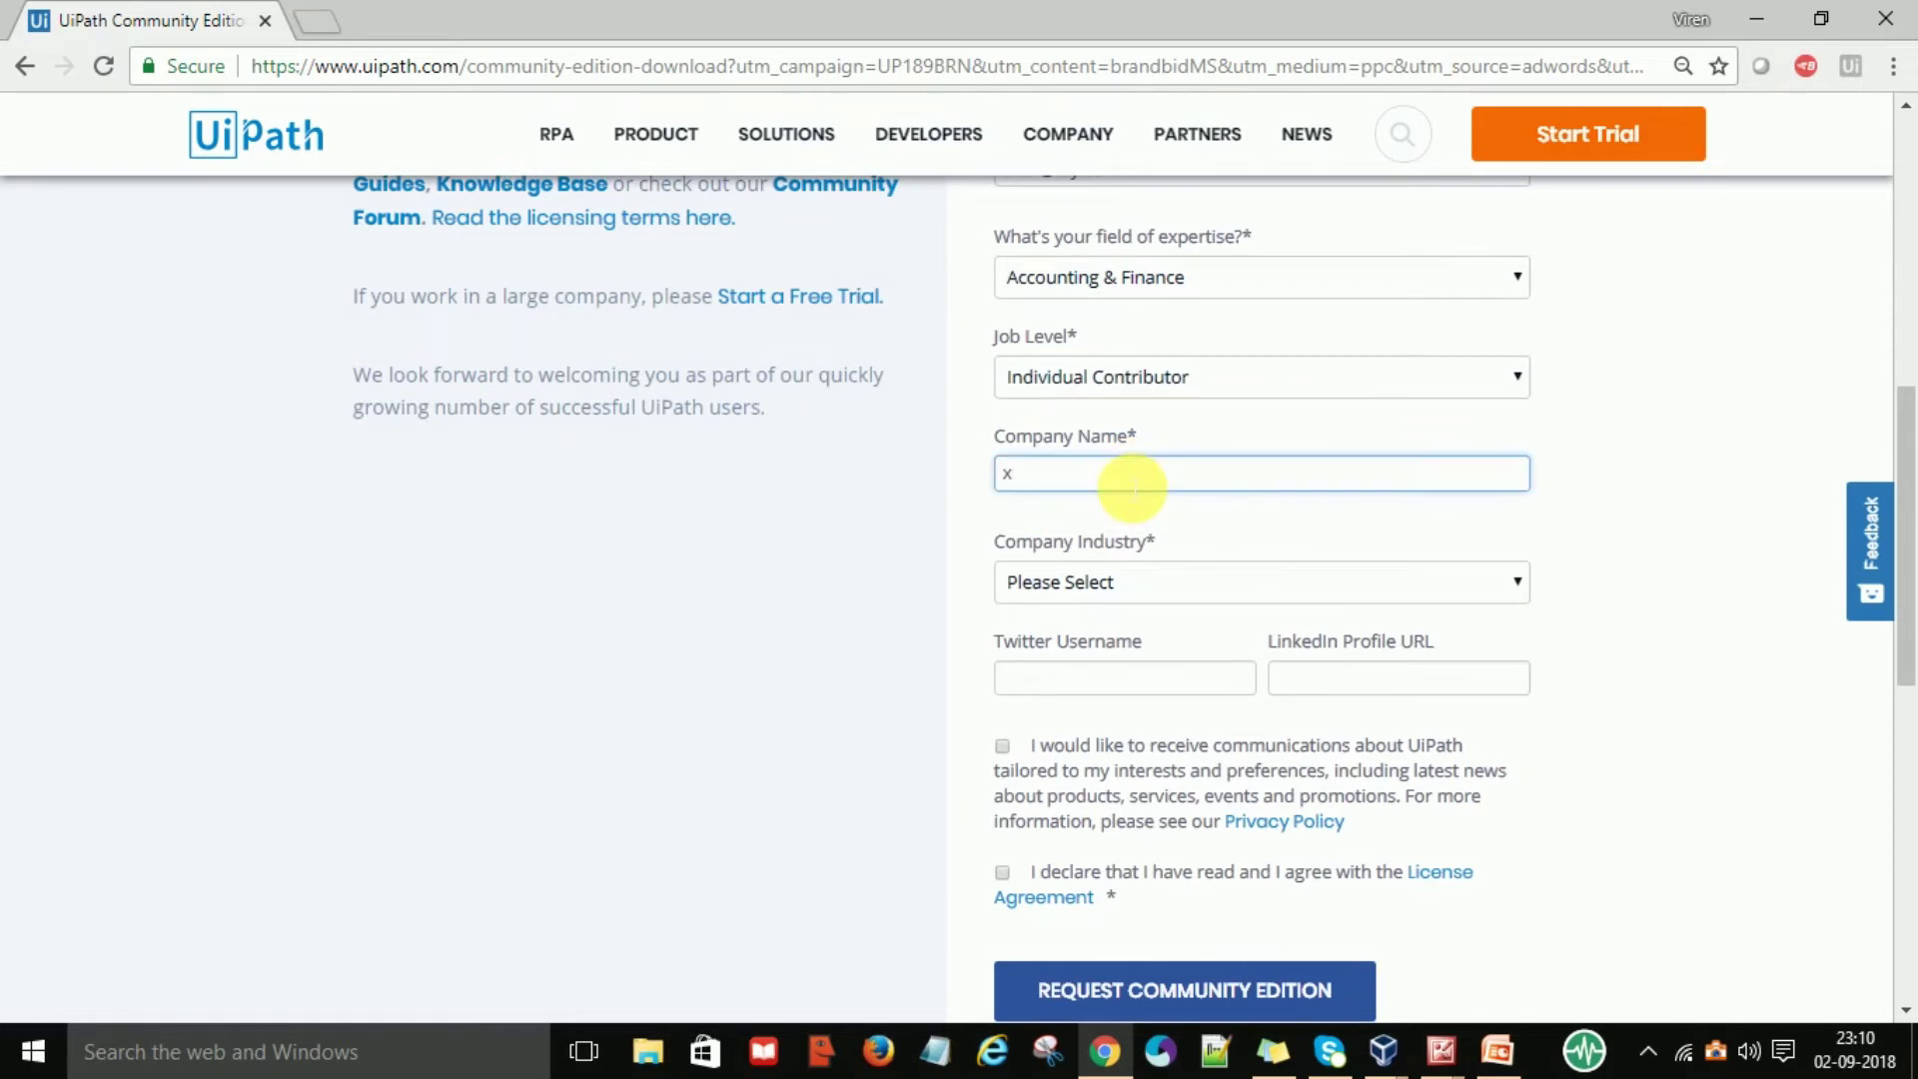
pyautogui.write('zy')
pyautogui.click(1090, 590)
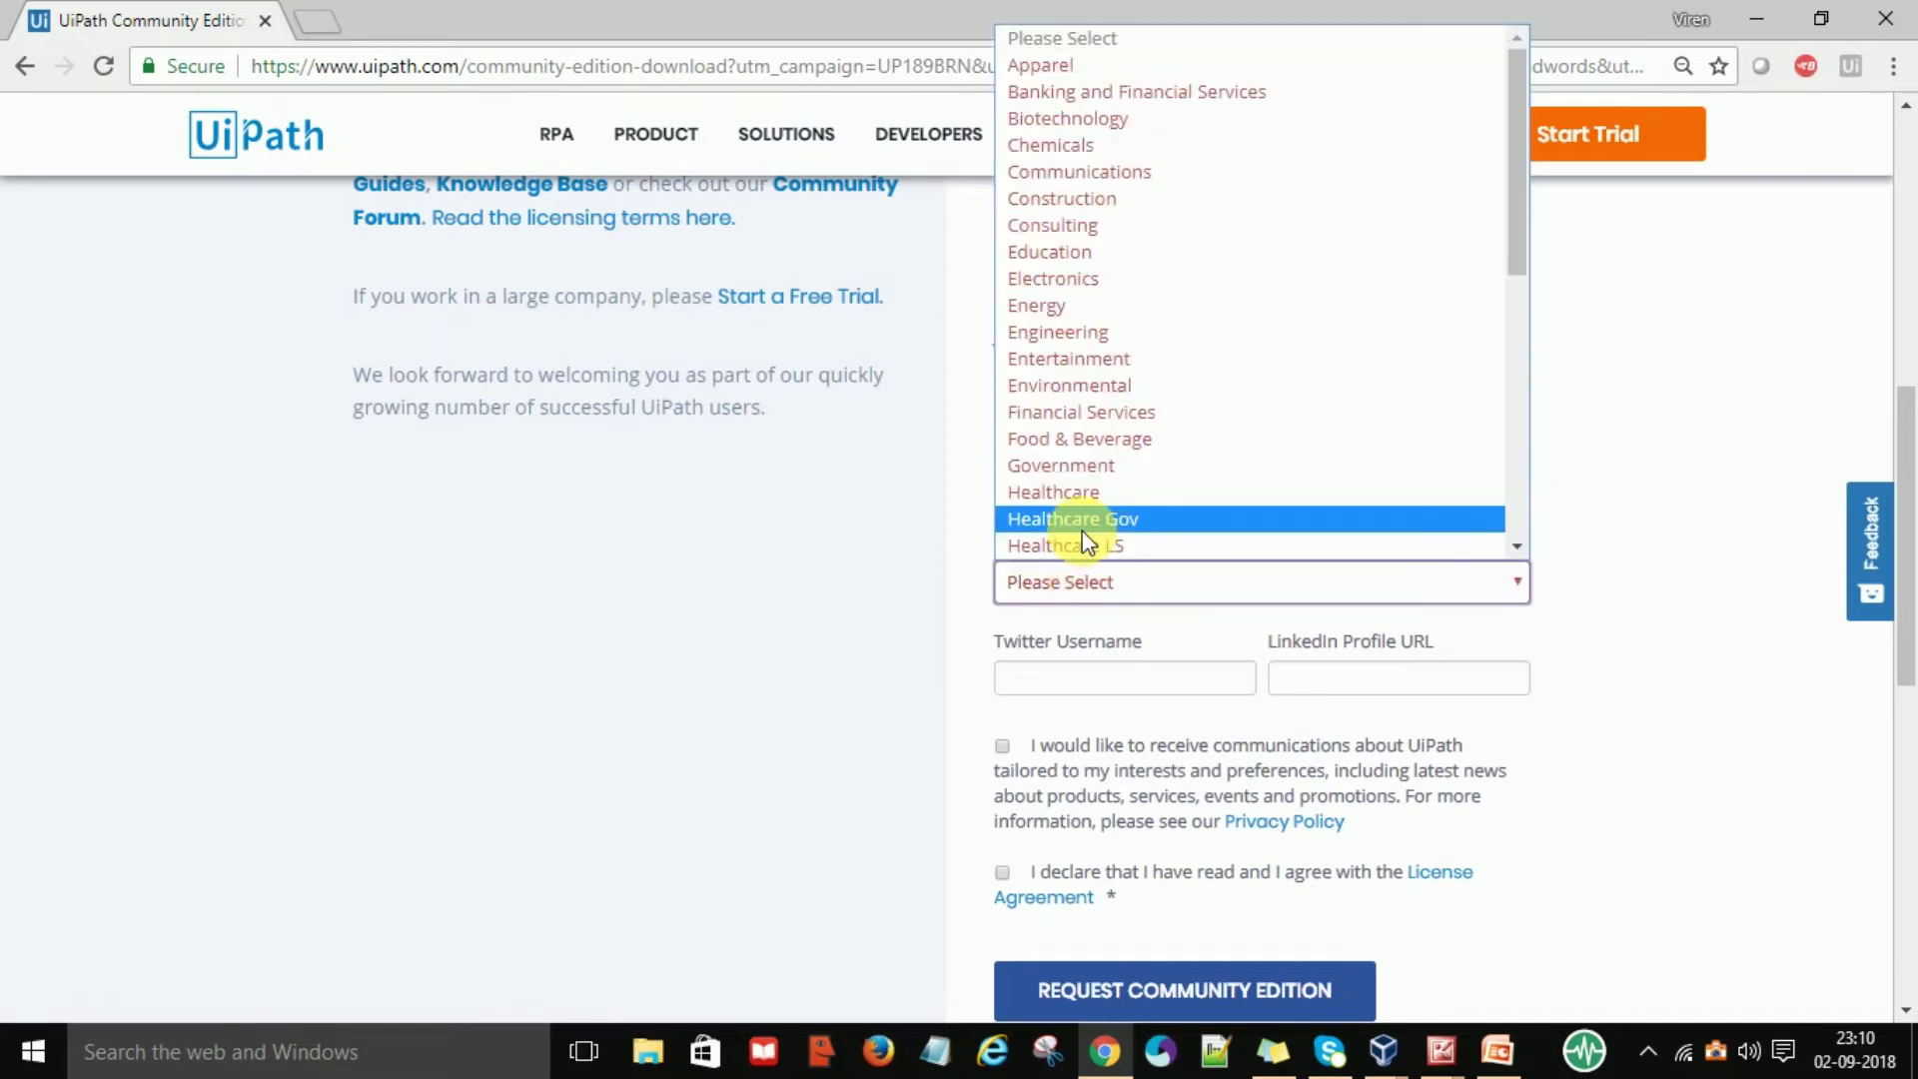
pyautogui.click(1091, 537)
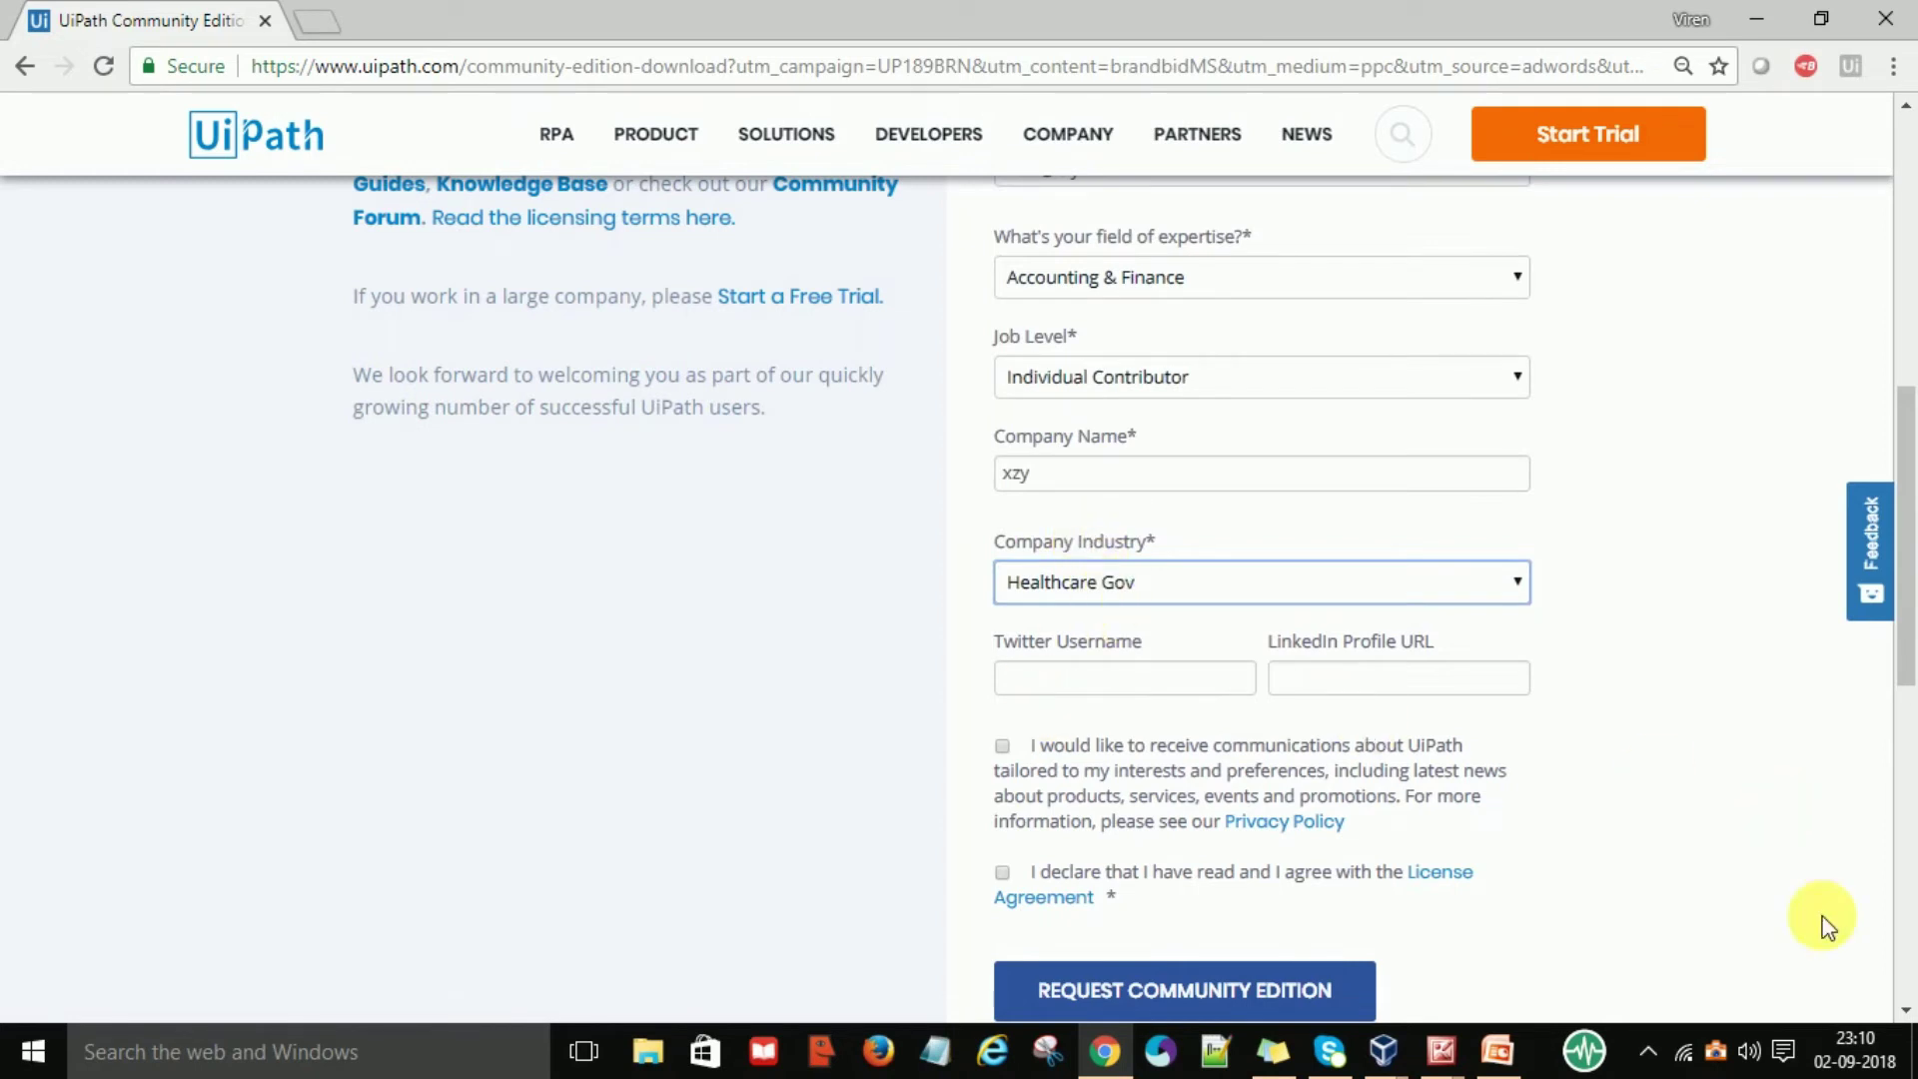
# Tick the agreement checkbox and submit the Request Community Edition form
pyautogui.scroll(-2, 1895, 989)
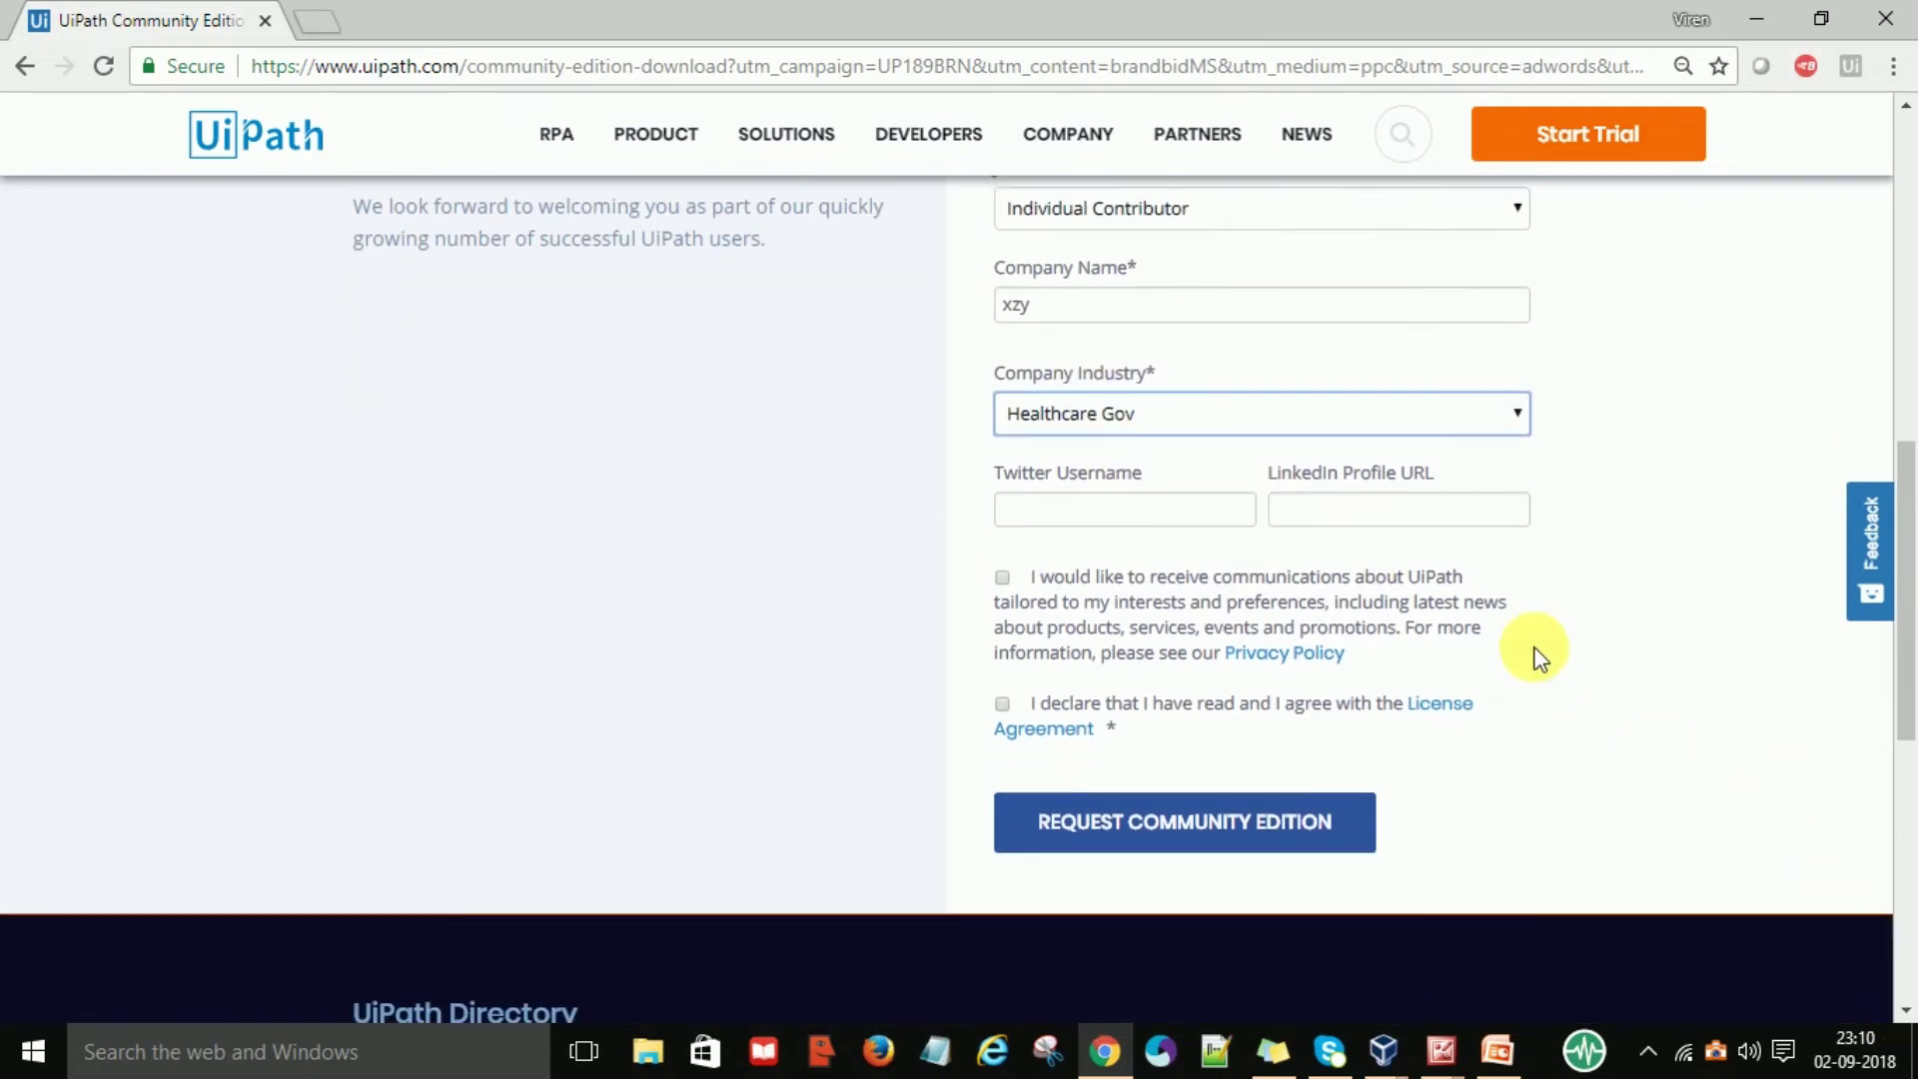
pyautogui.click(1003, 576)
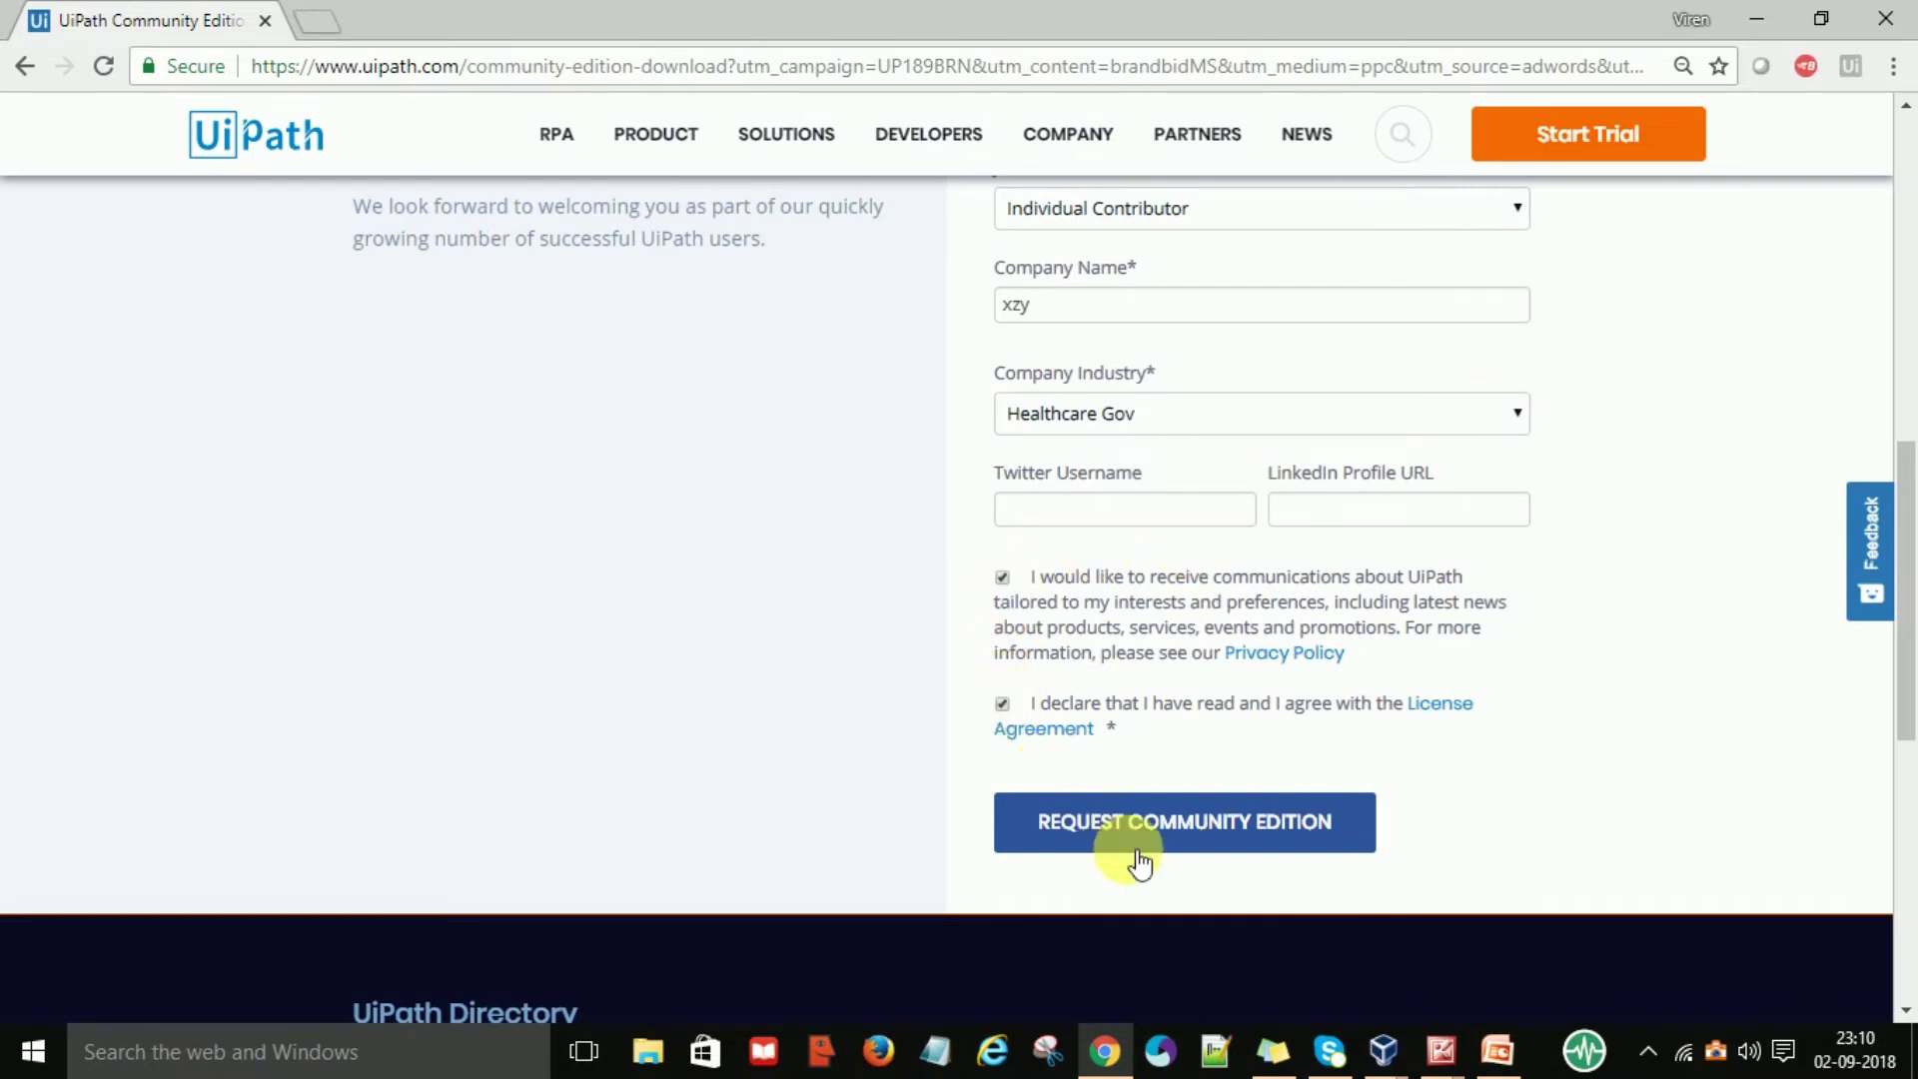
pyautogui.click(1174, 827)
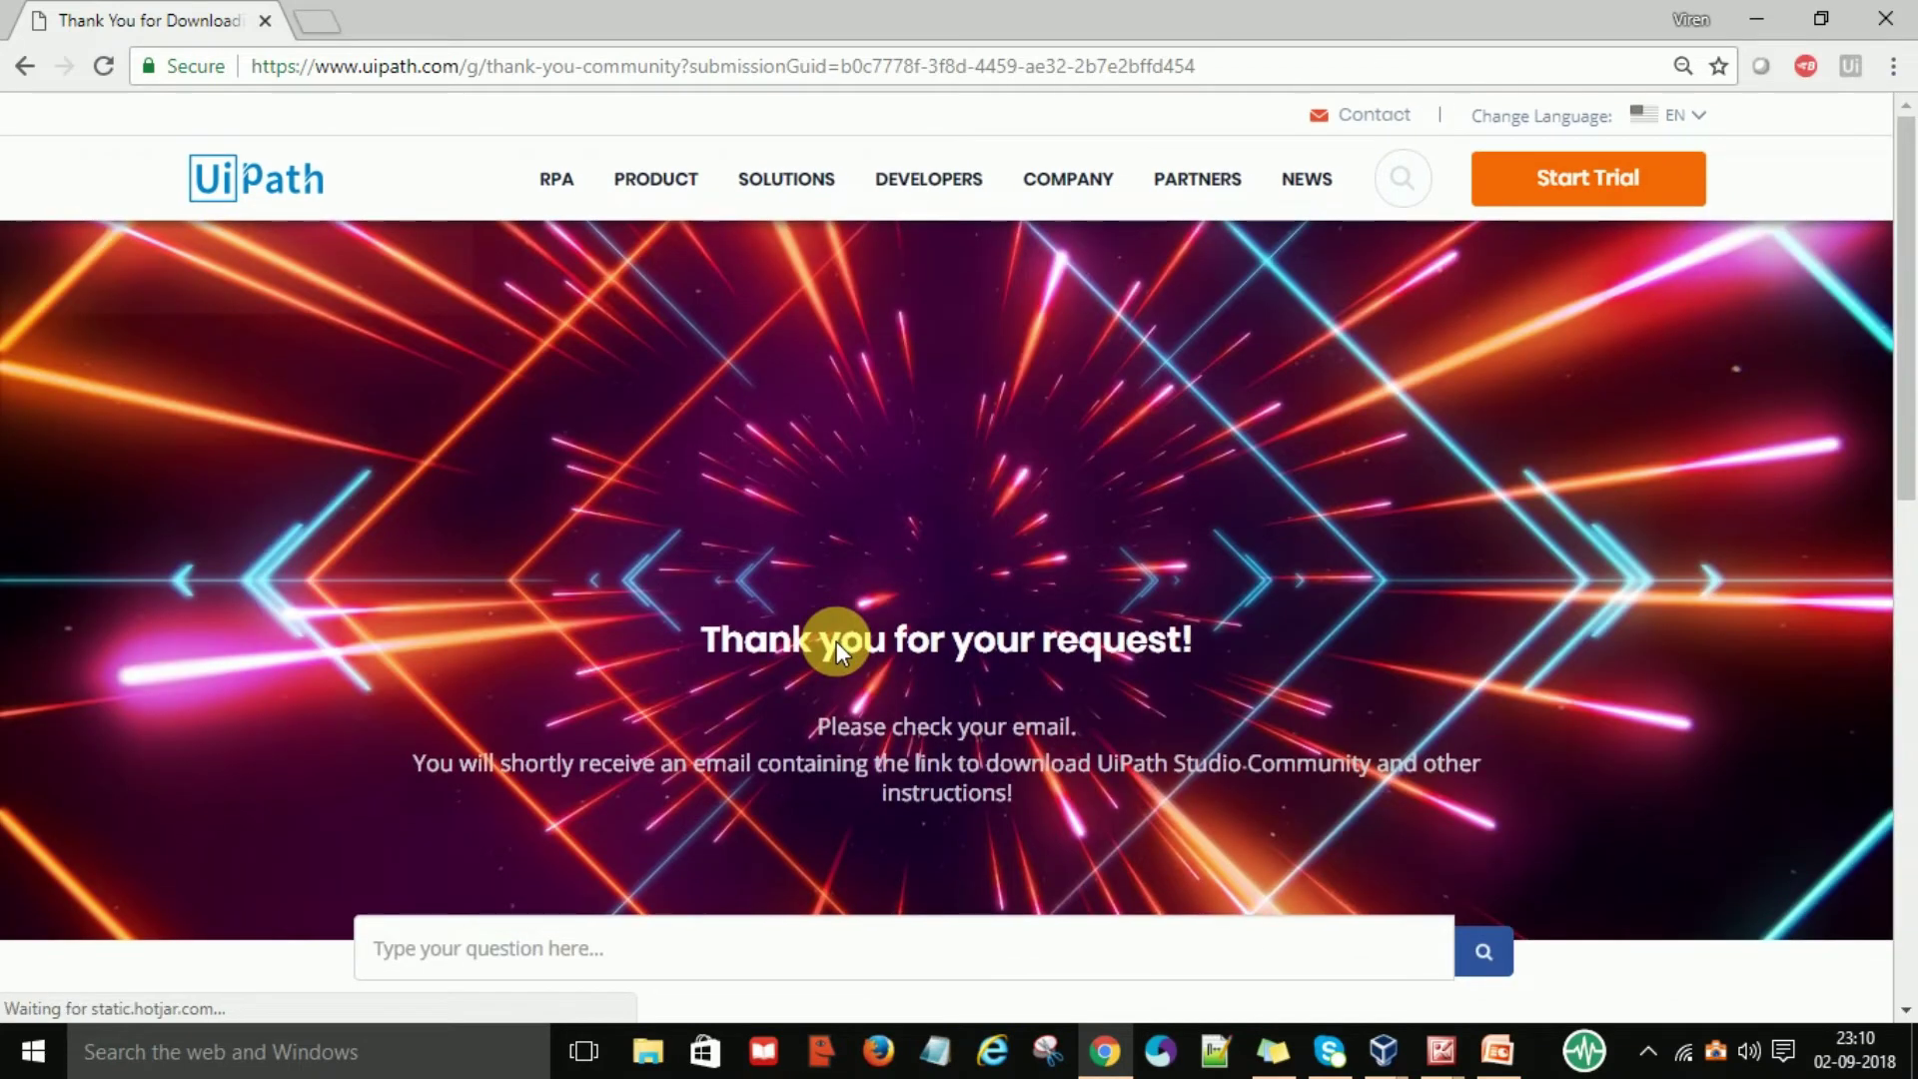
pyautogui.click(1905, 1010)
pyautogui.scroll(-1, 1904, 1011)
pyautogui.scroll(-1, 931, 509)
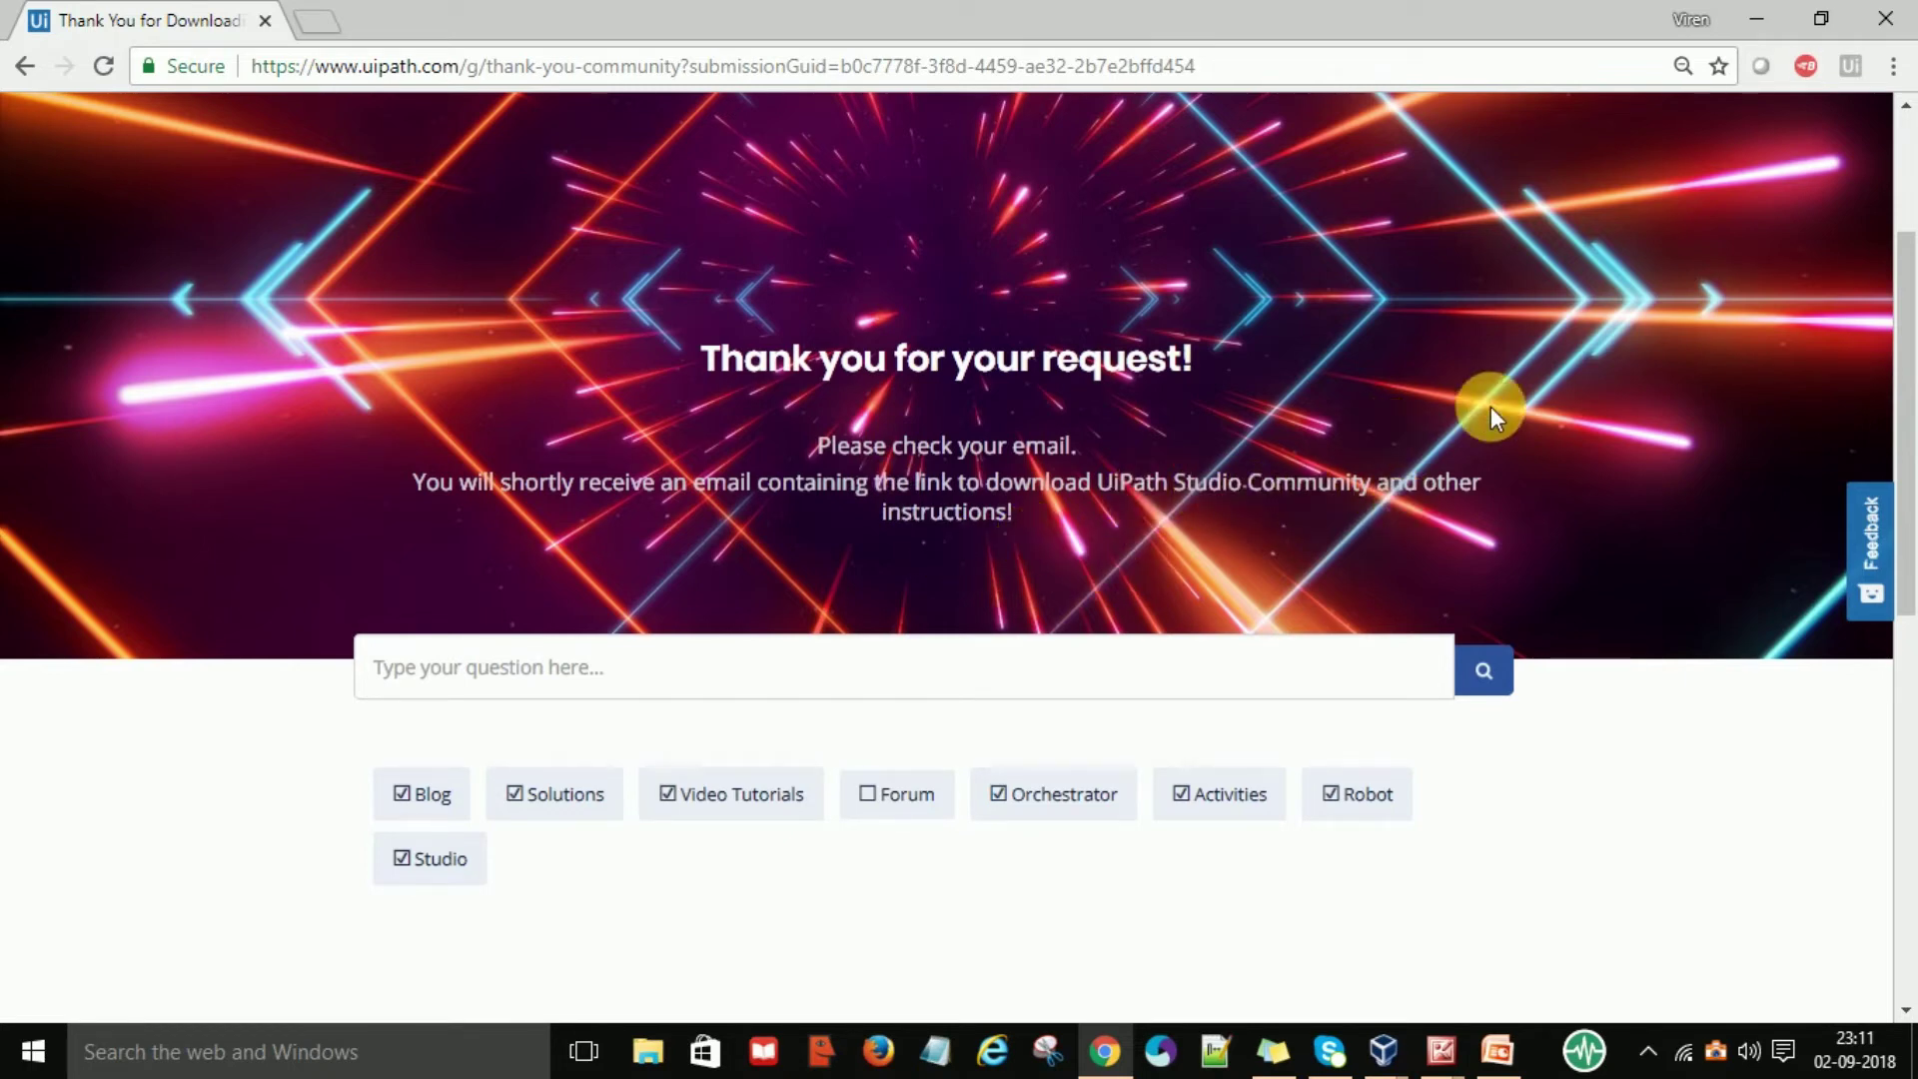
pyautogui.click(1907, 135)
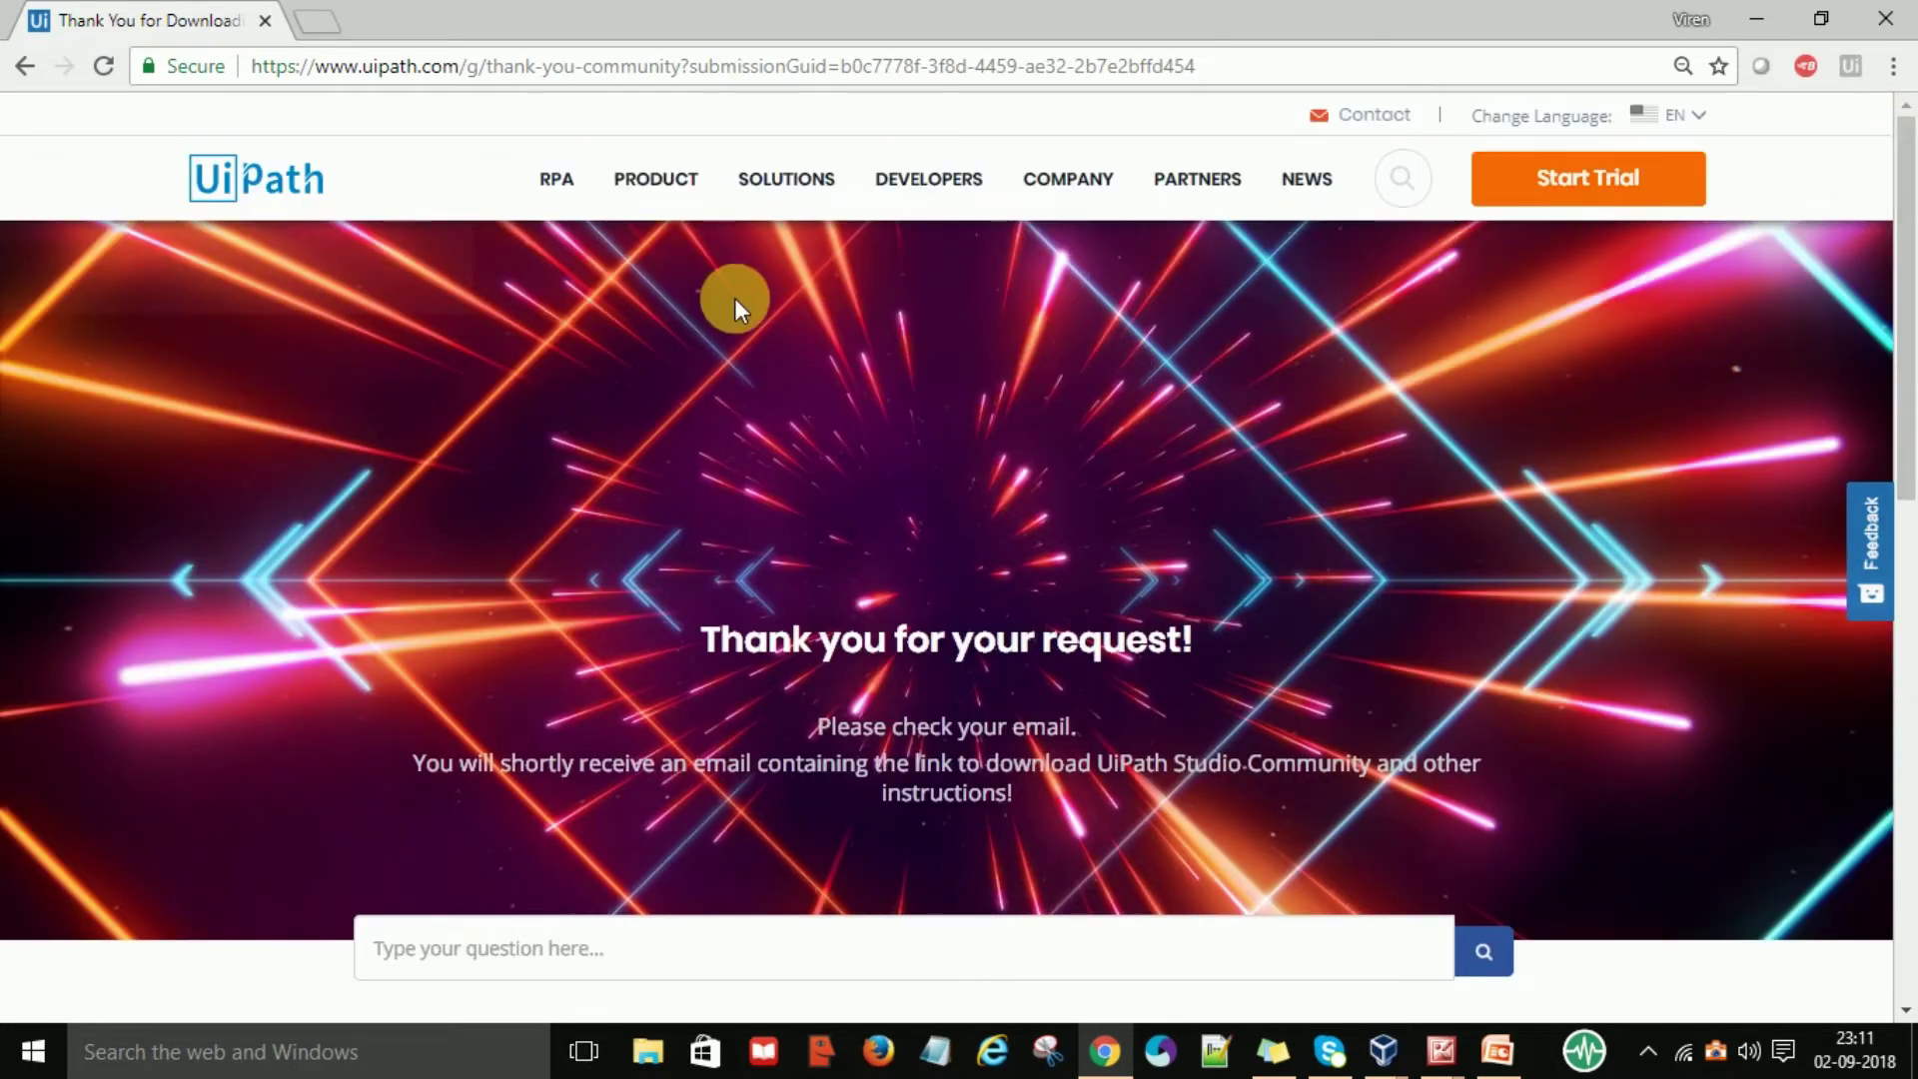
# Go back from the thank-you page to the Community Edition download page and scroll up
pyautogui.click(24, 70)
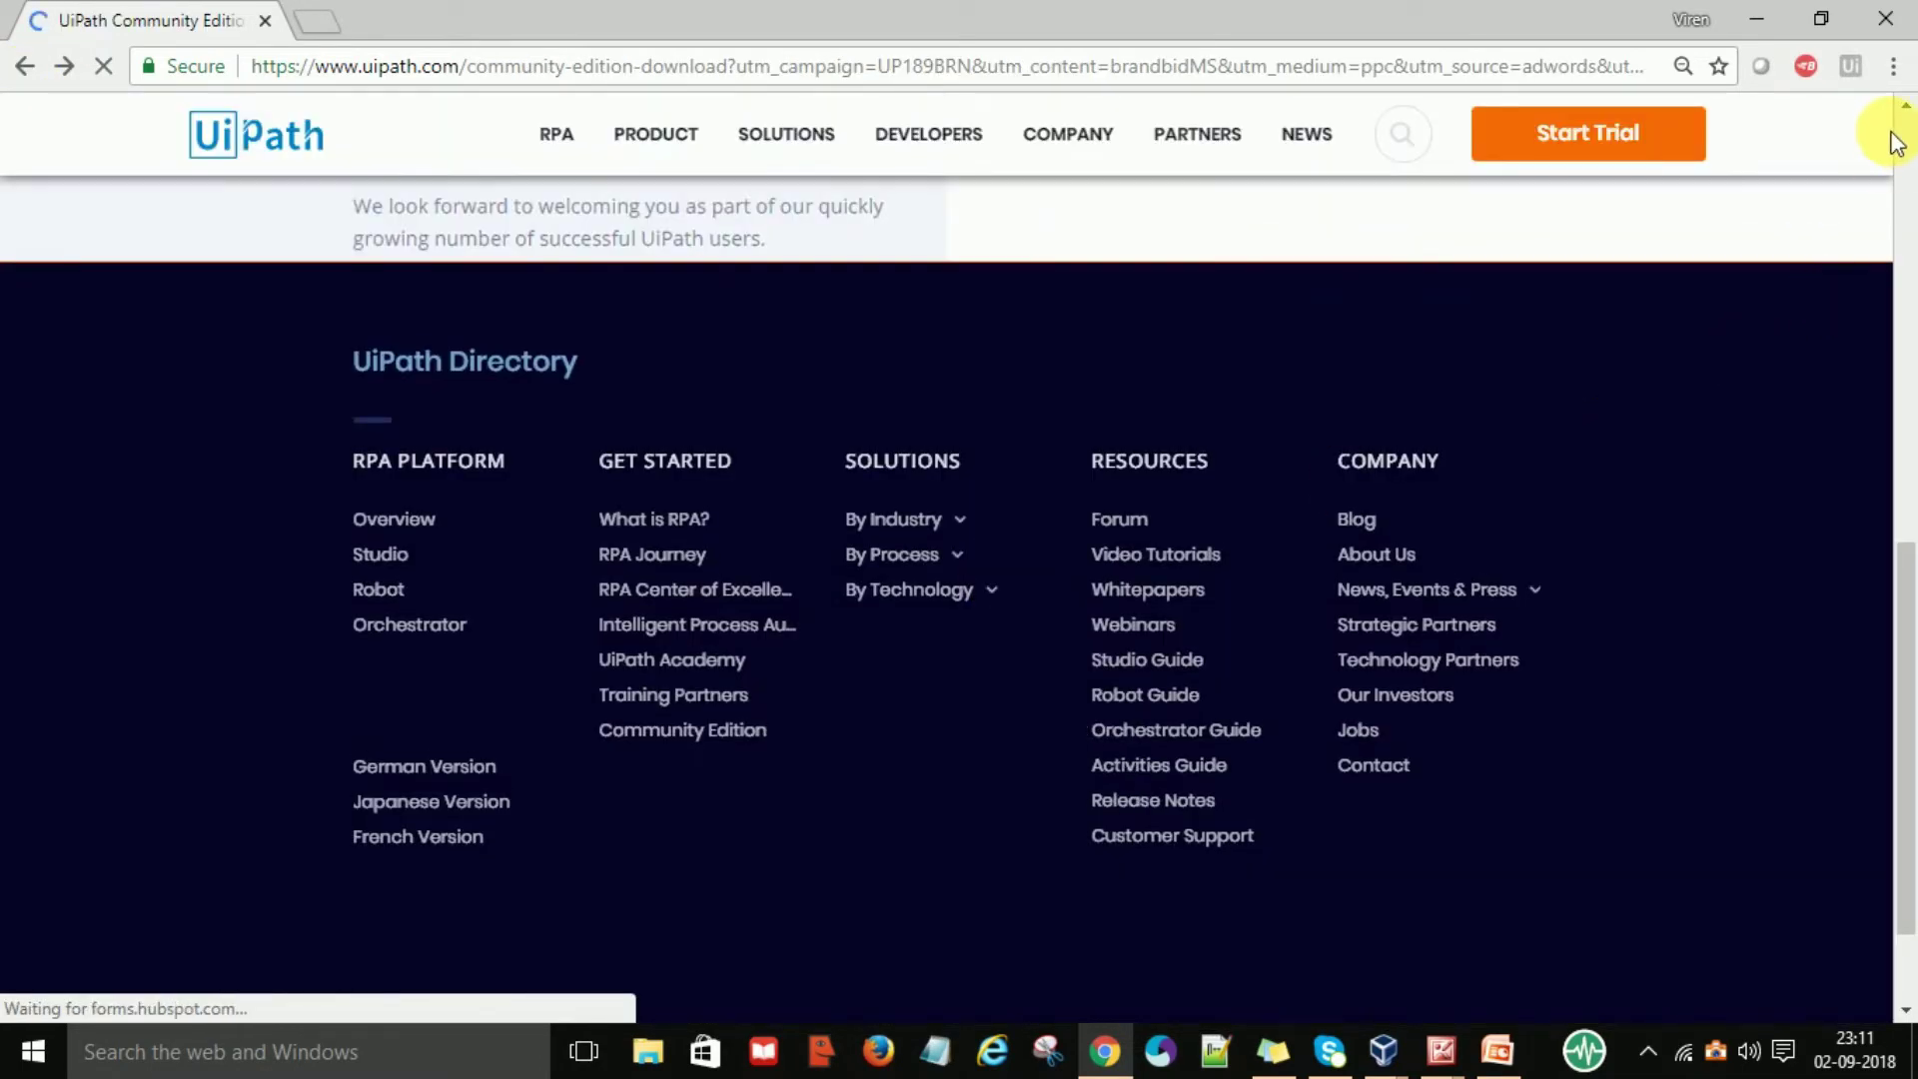
pyautogui.scroll(8, 1907, 134)
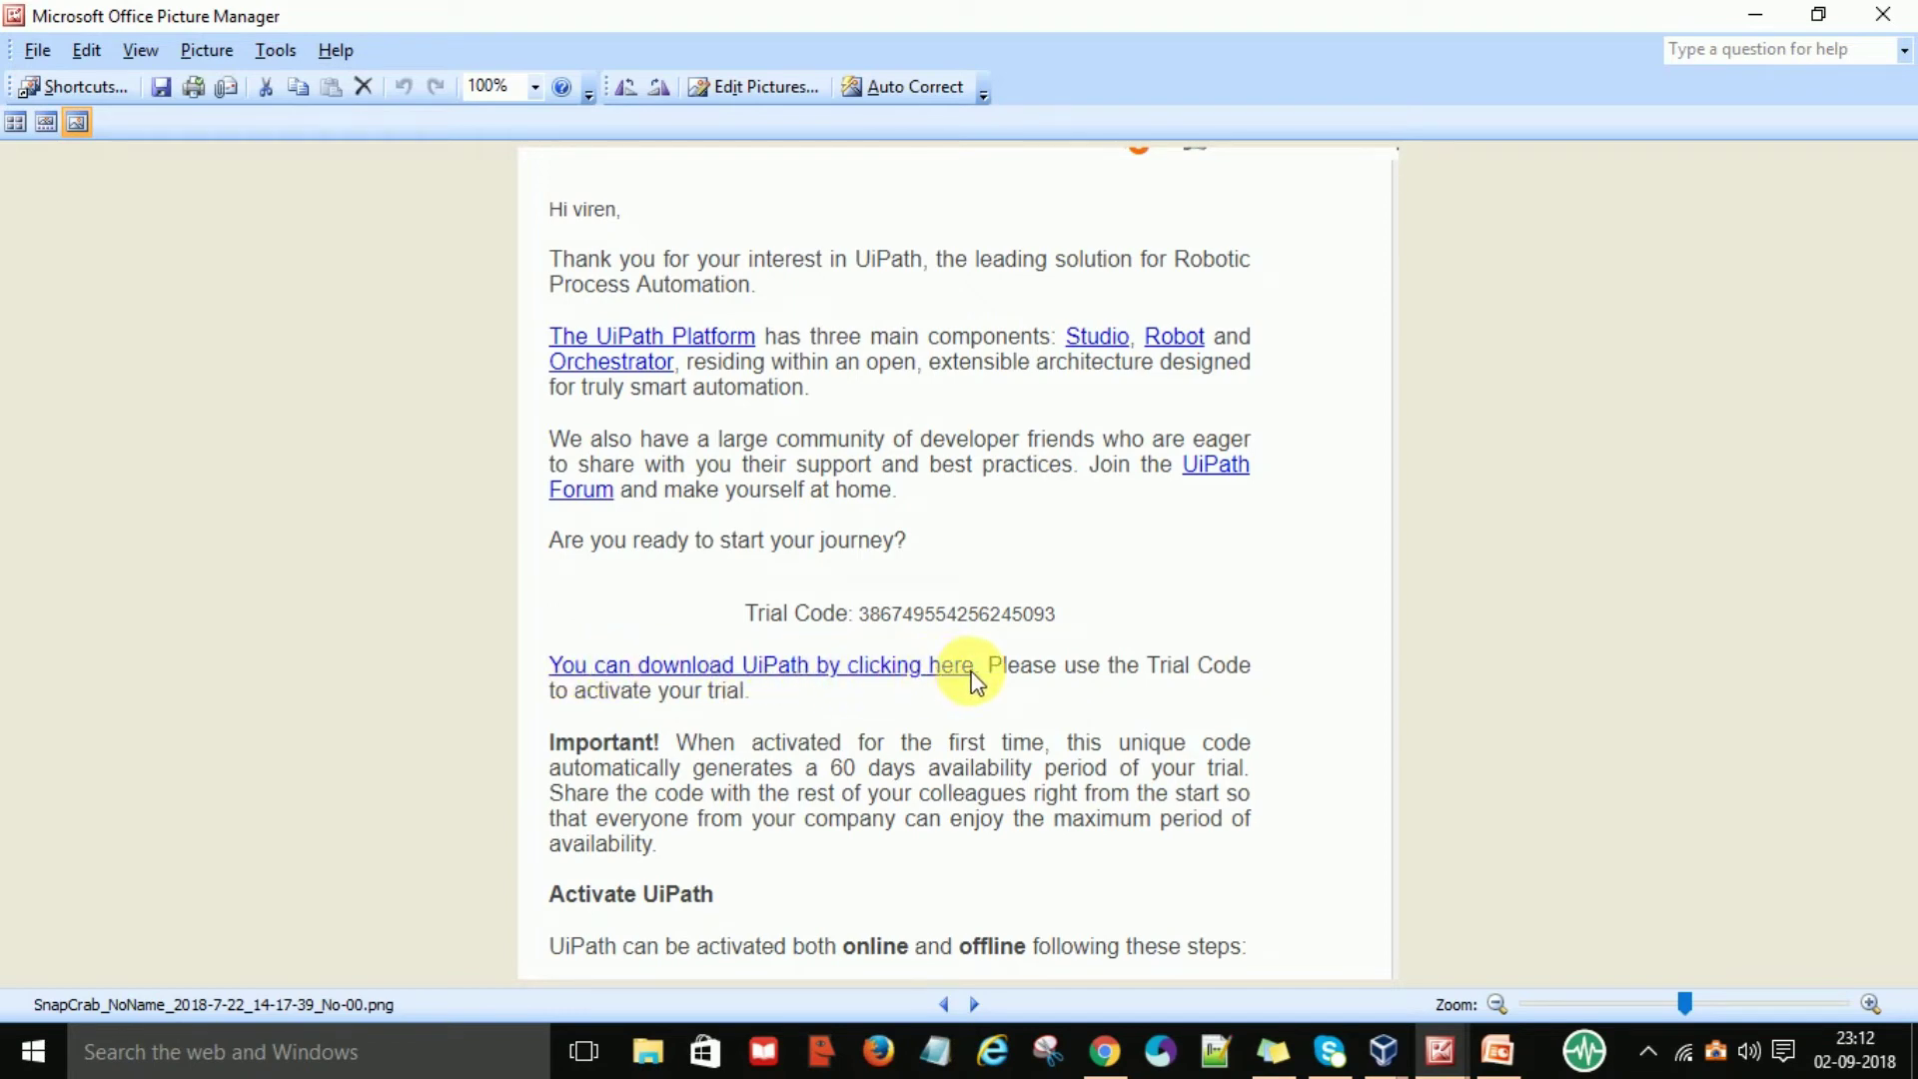
# Page forward through three screenshots of the UiPath welcome email
pyautogui.press('Right')
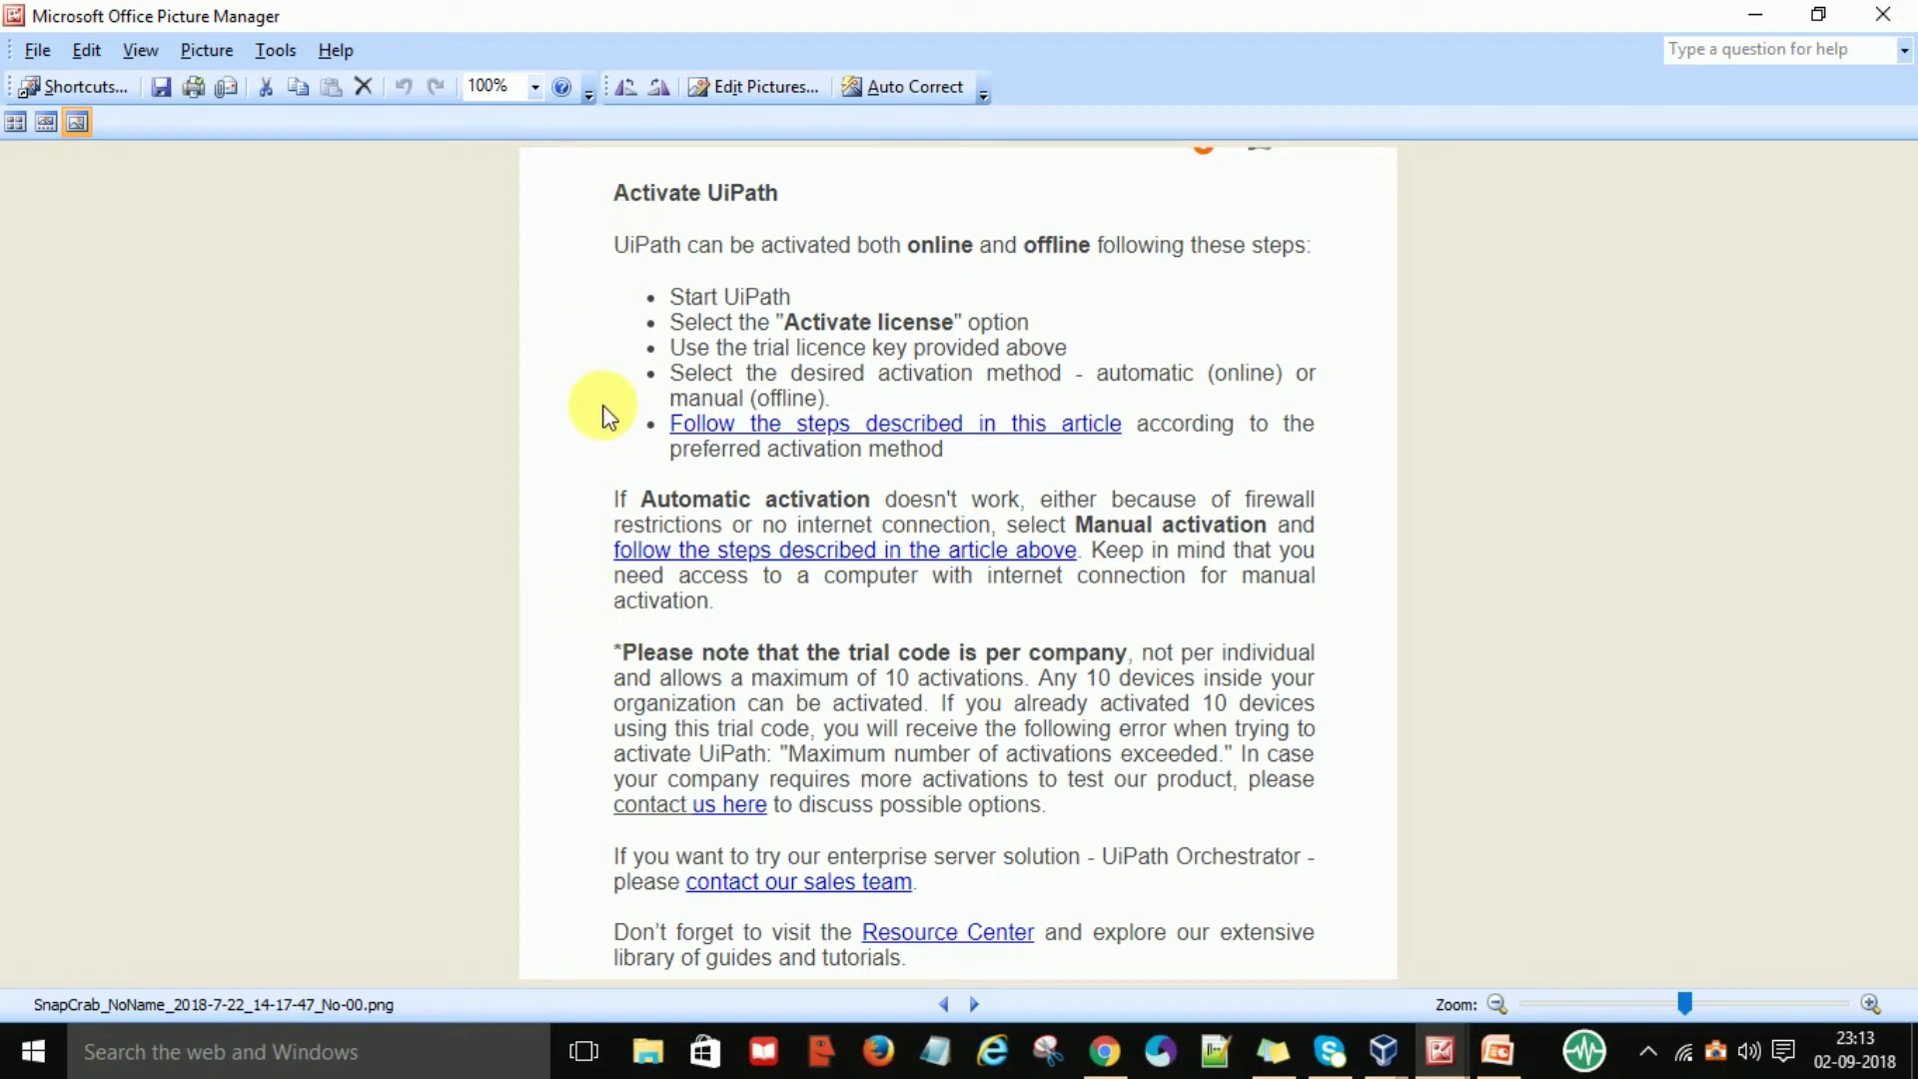
pyautogui.press('Right')
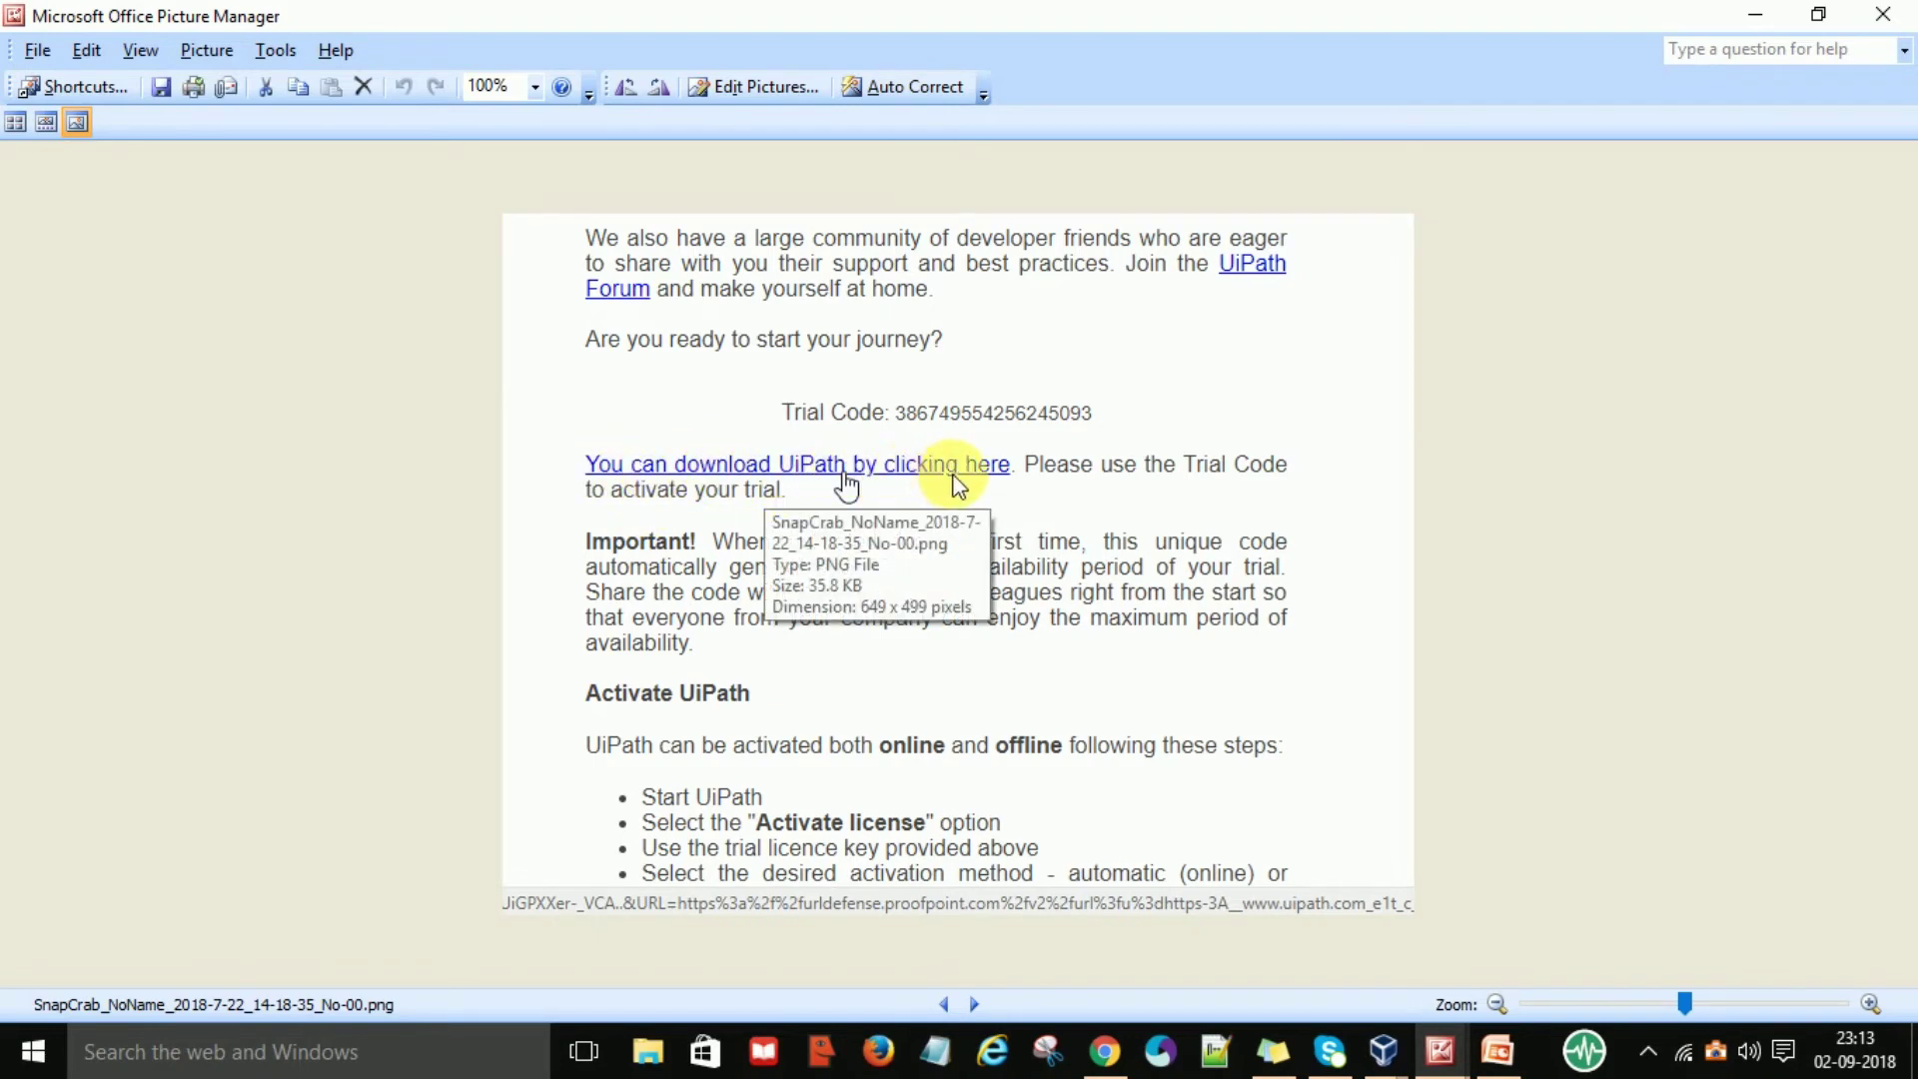
pyautogui.press('Right')
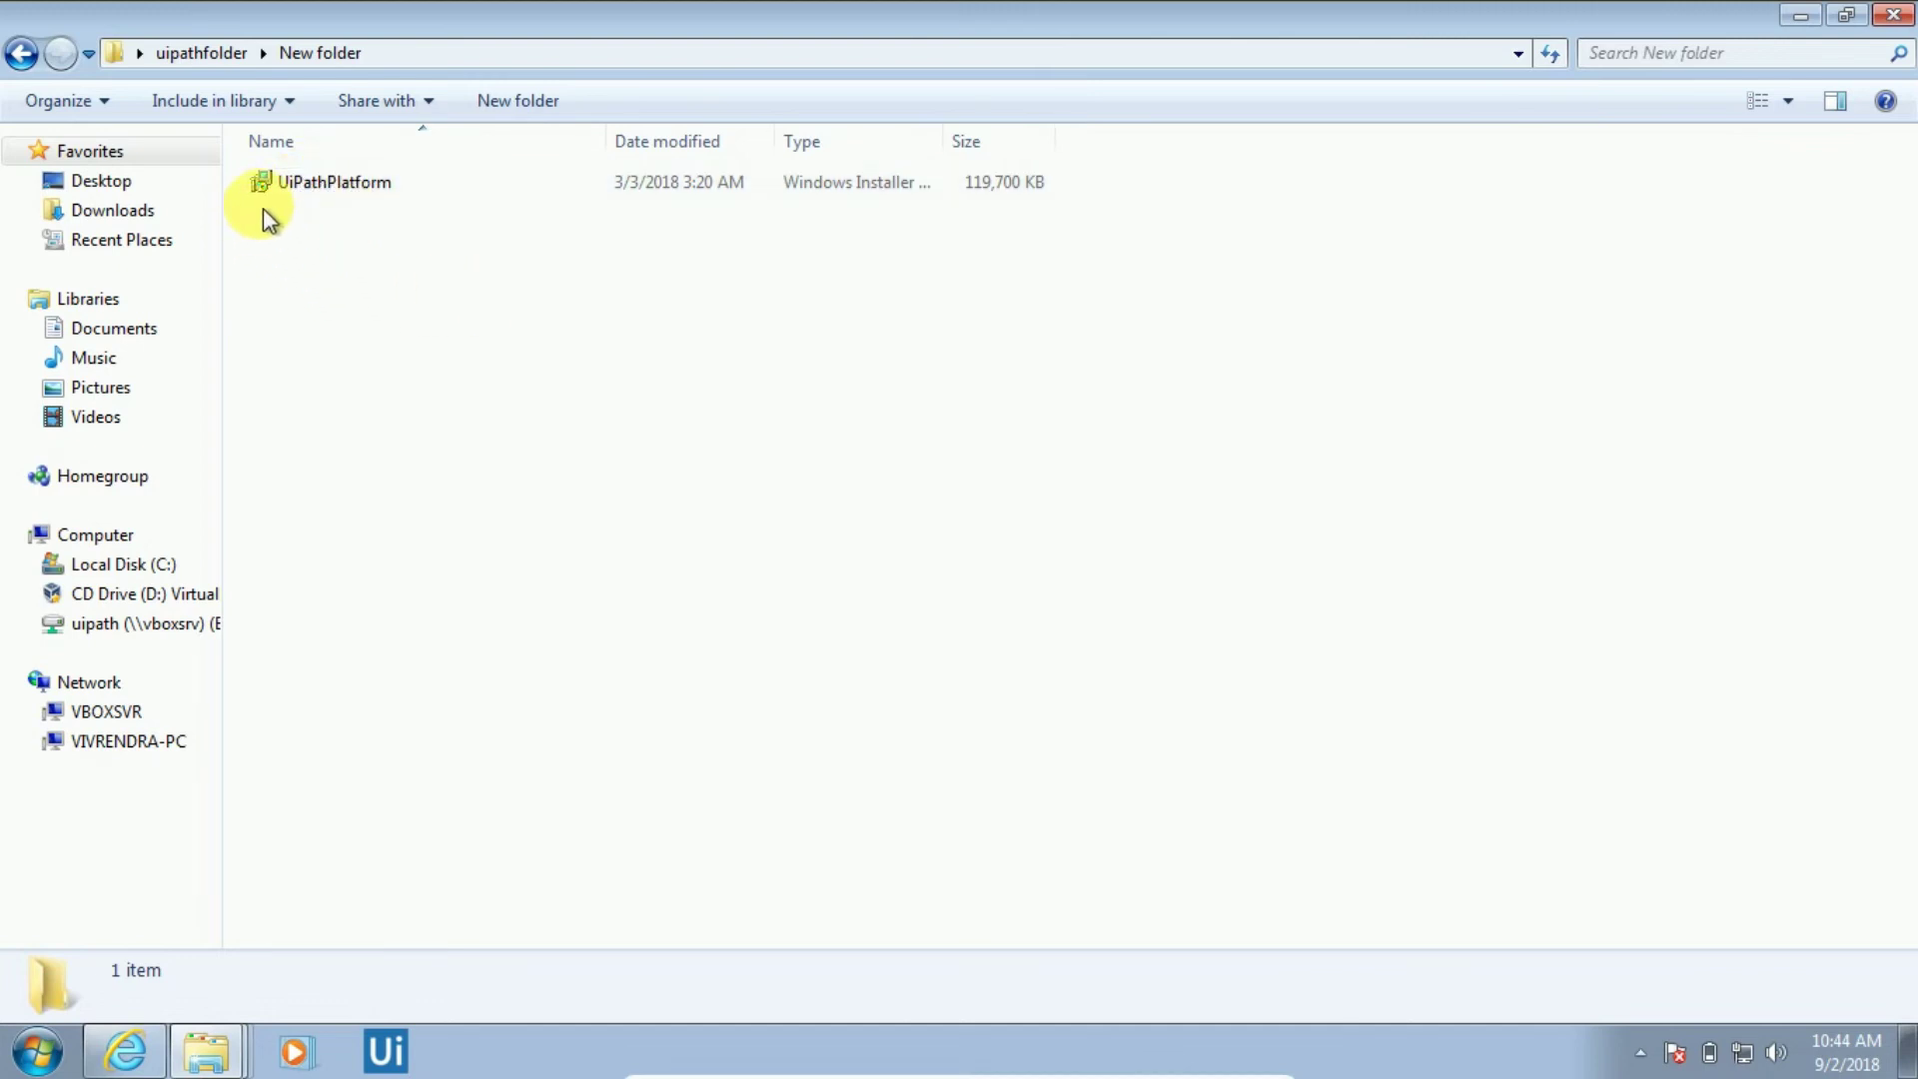
# Run the UiPathPlatform installer, pass the welcome page, and decline cancelling the setup
pyautogui.doubleClick(325, 192)
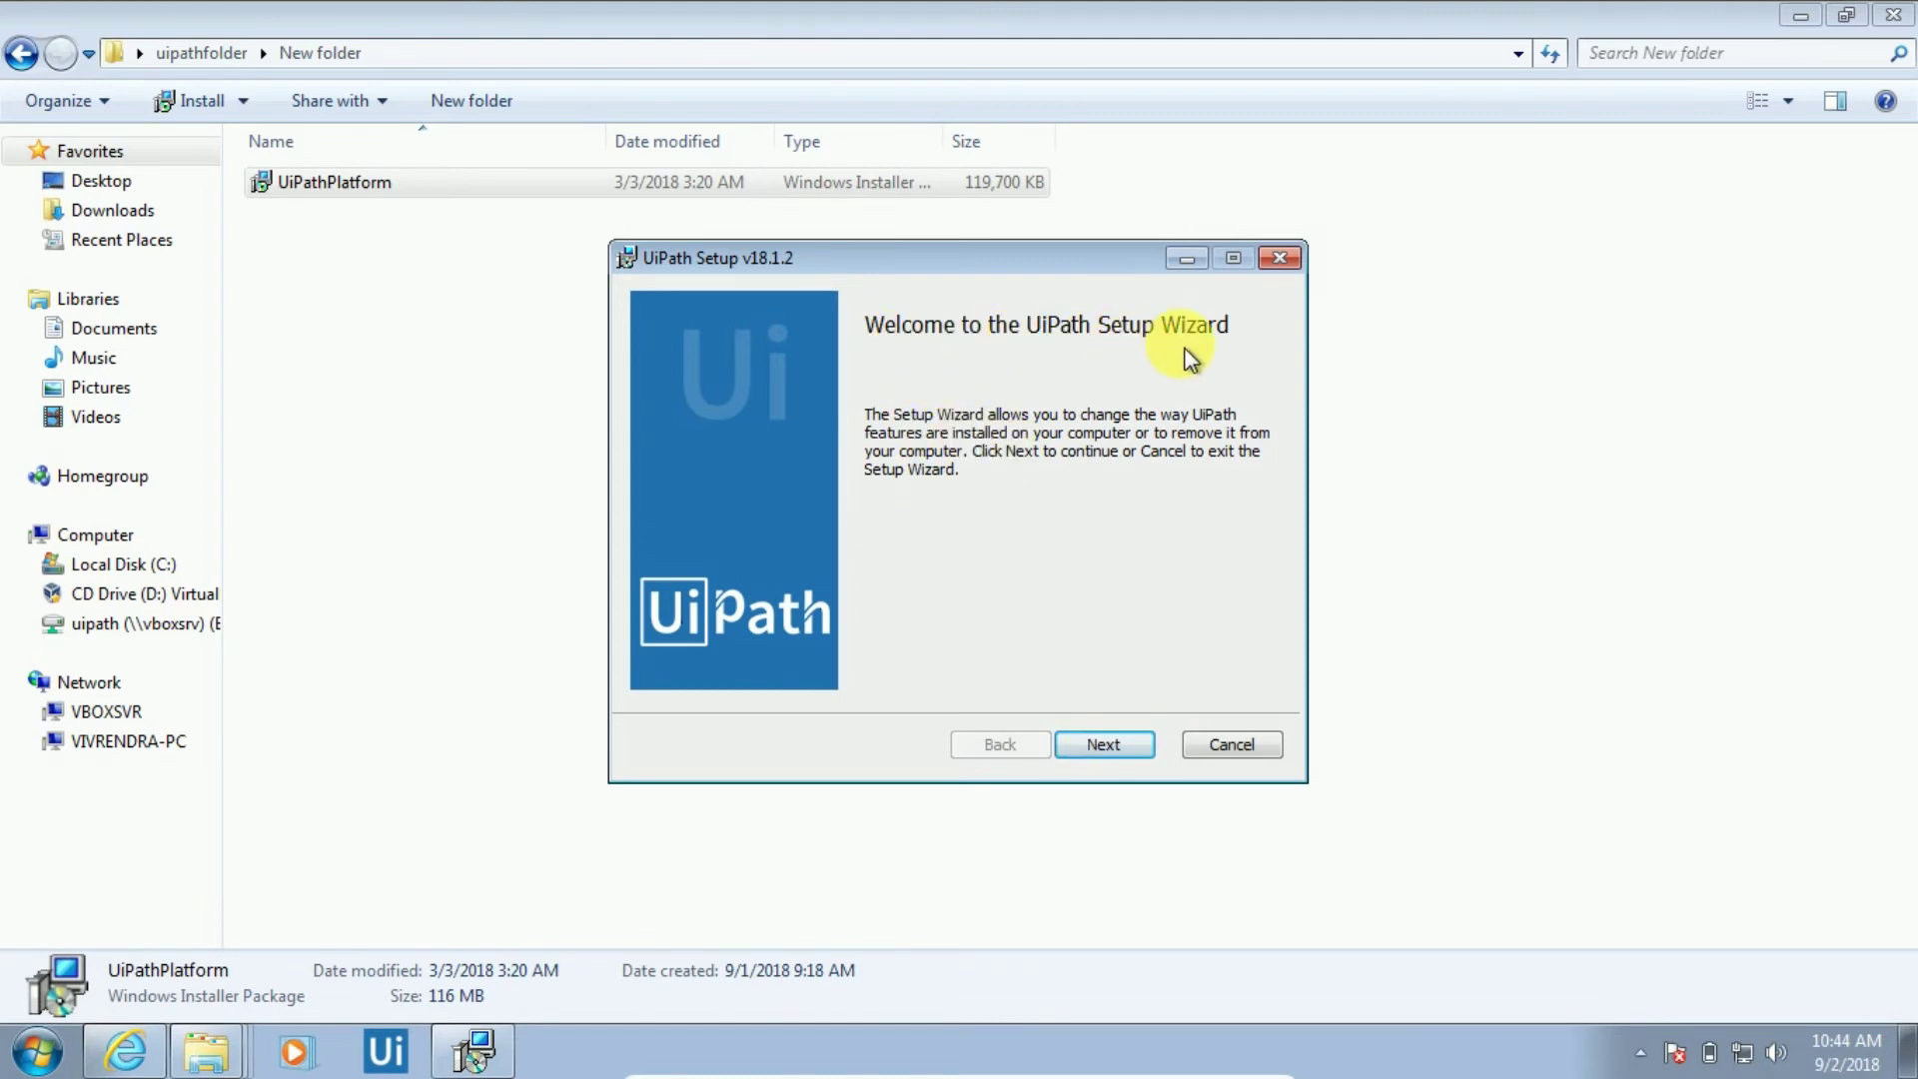
pyautogui.click(1120, 753)
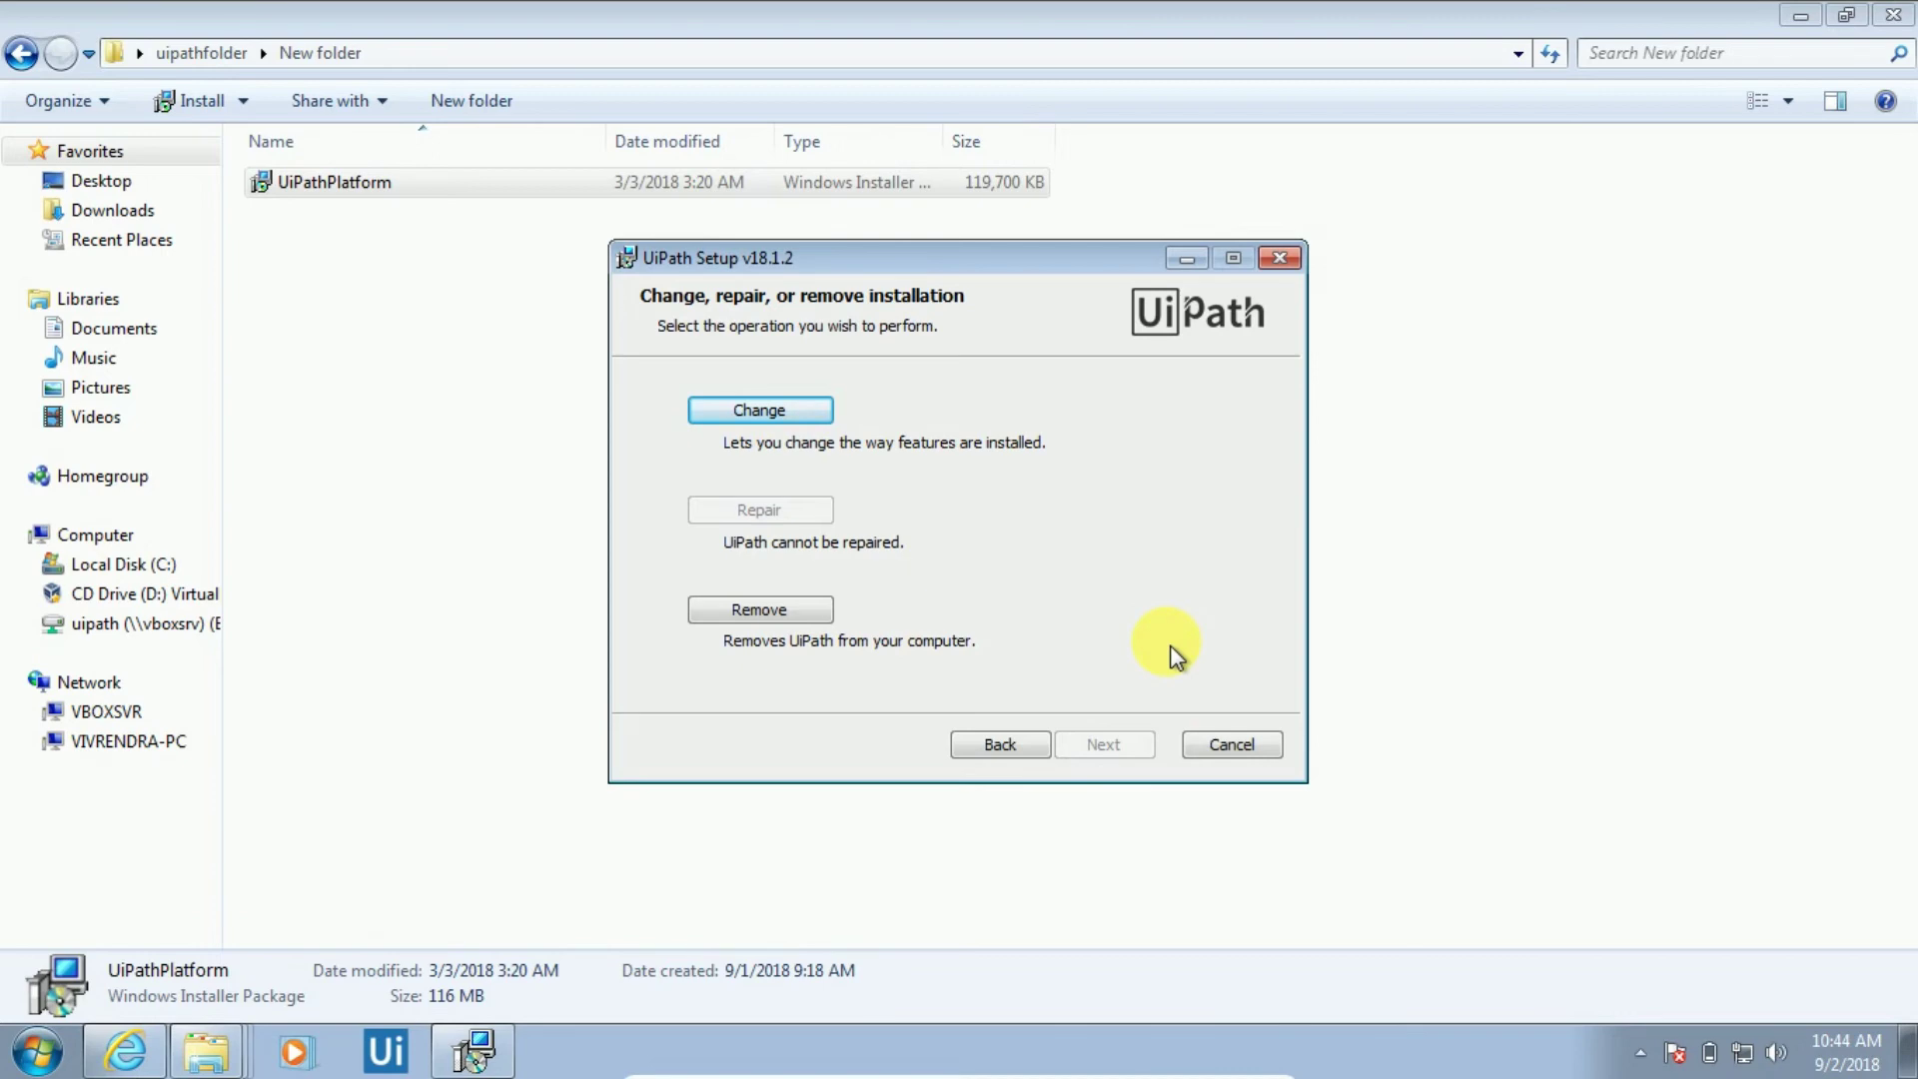
pyautogui.click(1216, 747)
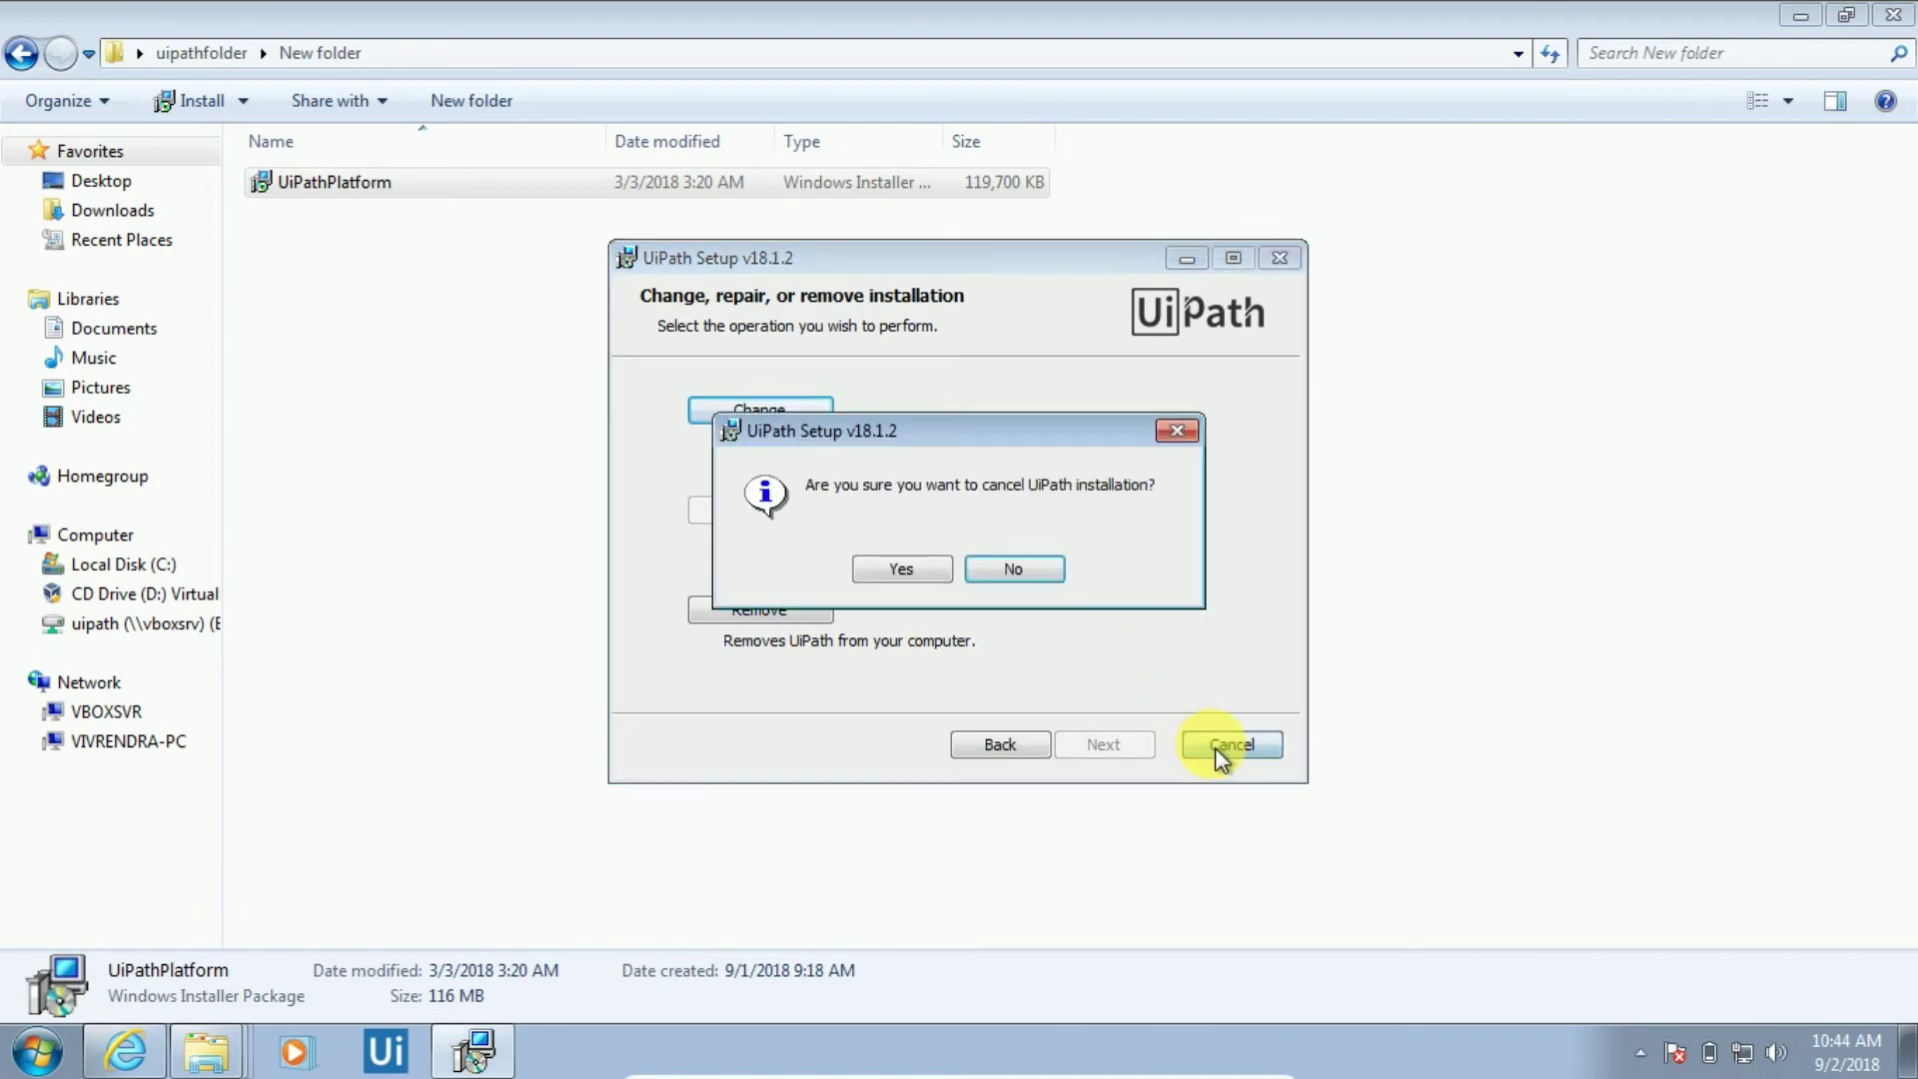
pyautogui.click(1013, 571)
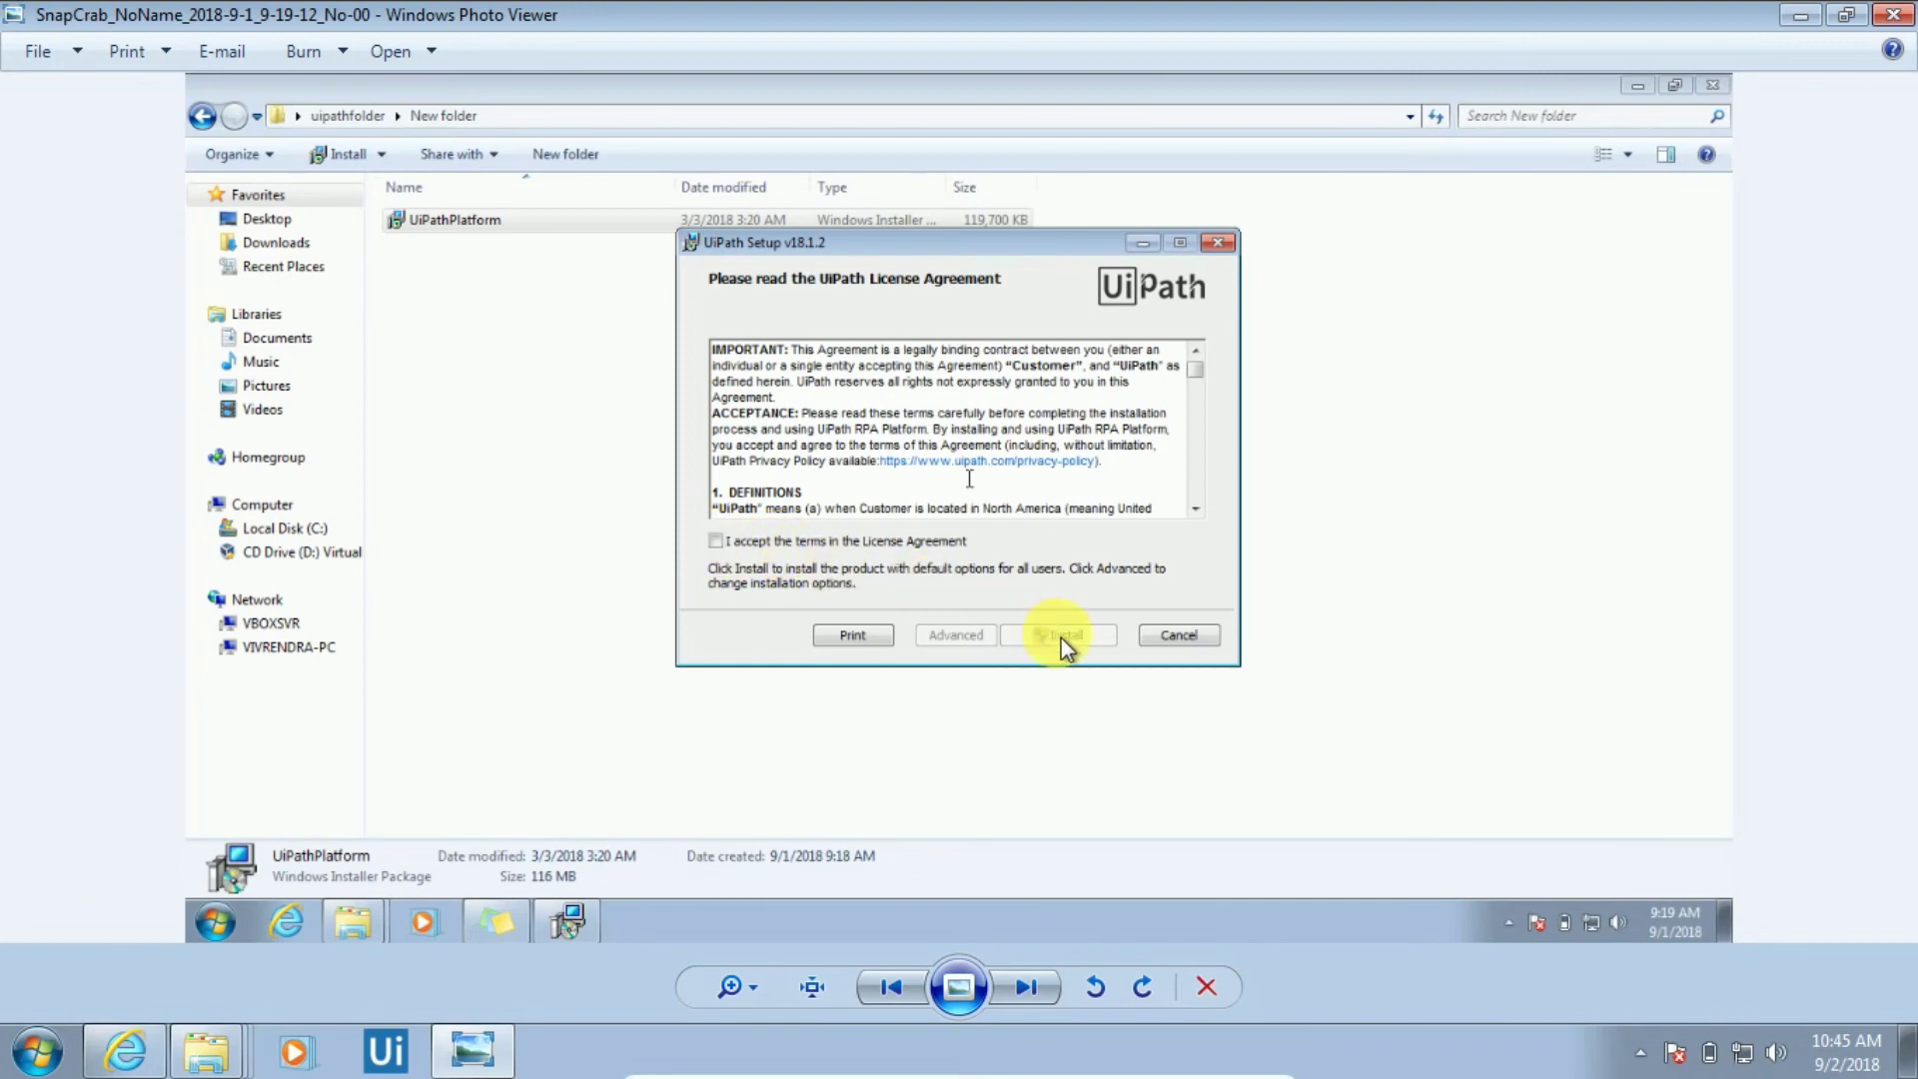
# Step through the installation screenshots up to the Start menu 'uipath' search results
pyautogui.press('Right')
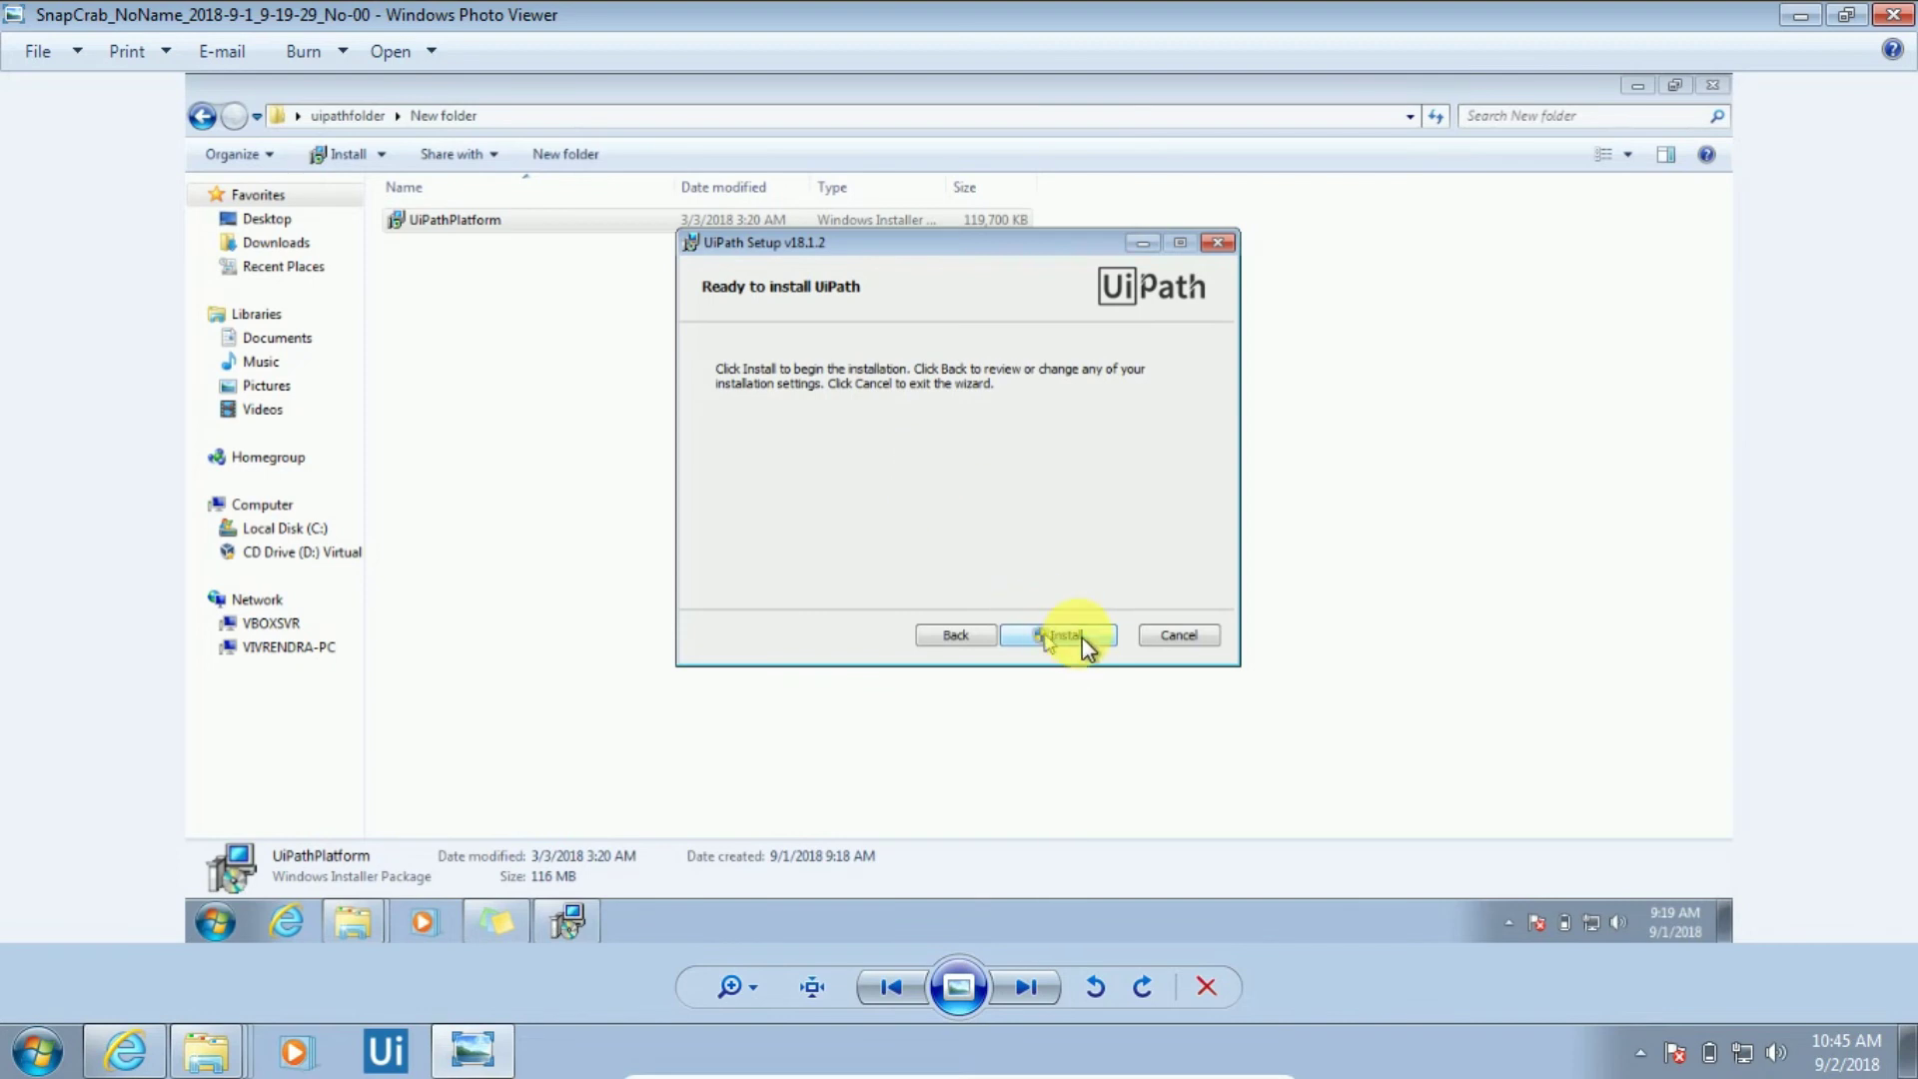
pyautogui.press('Right')
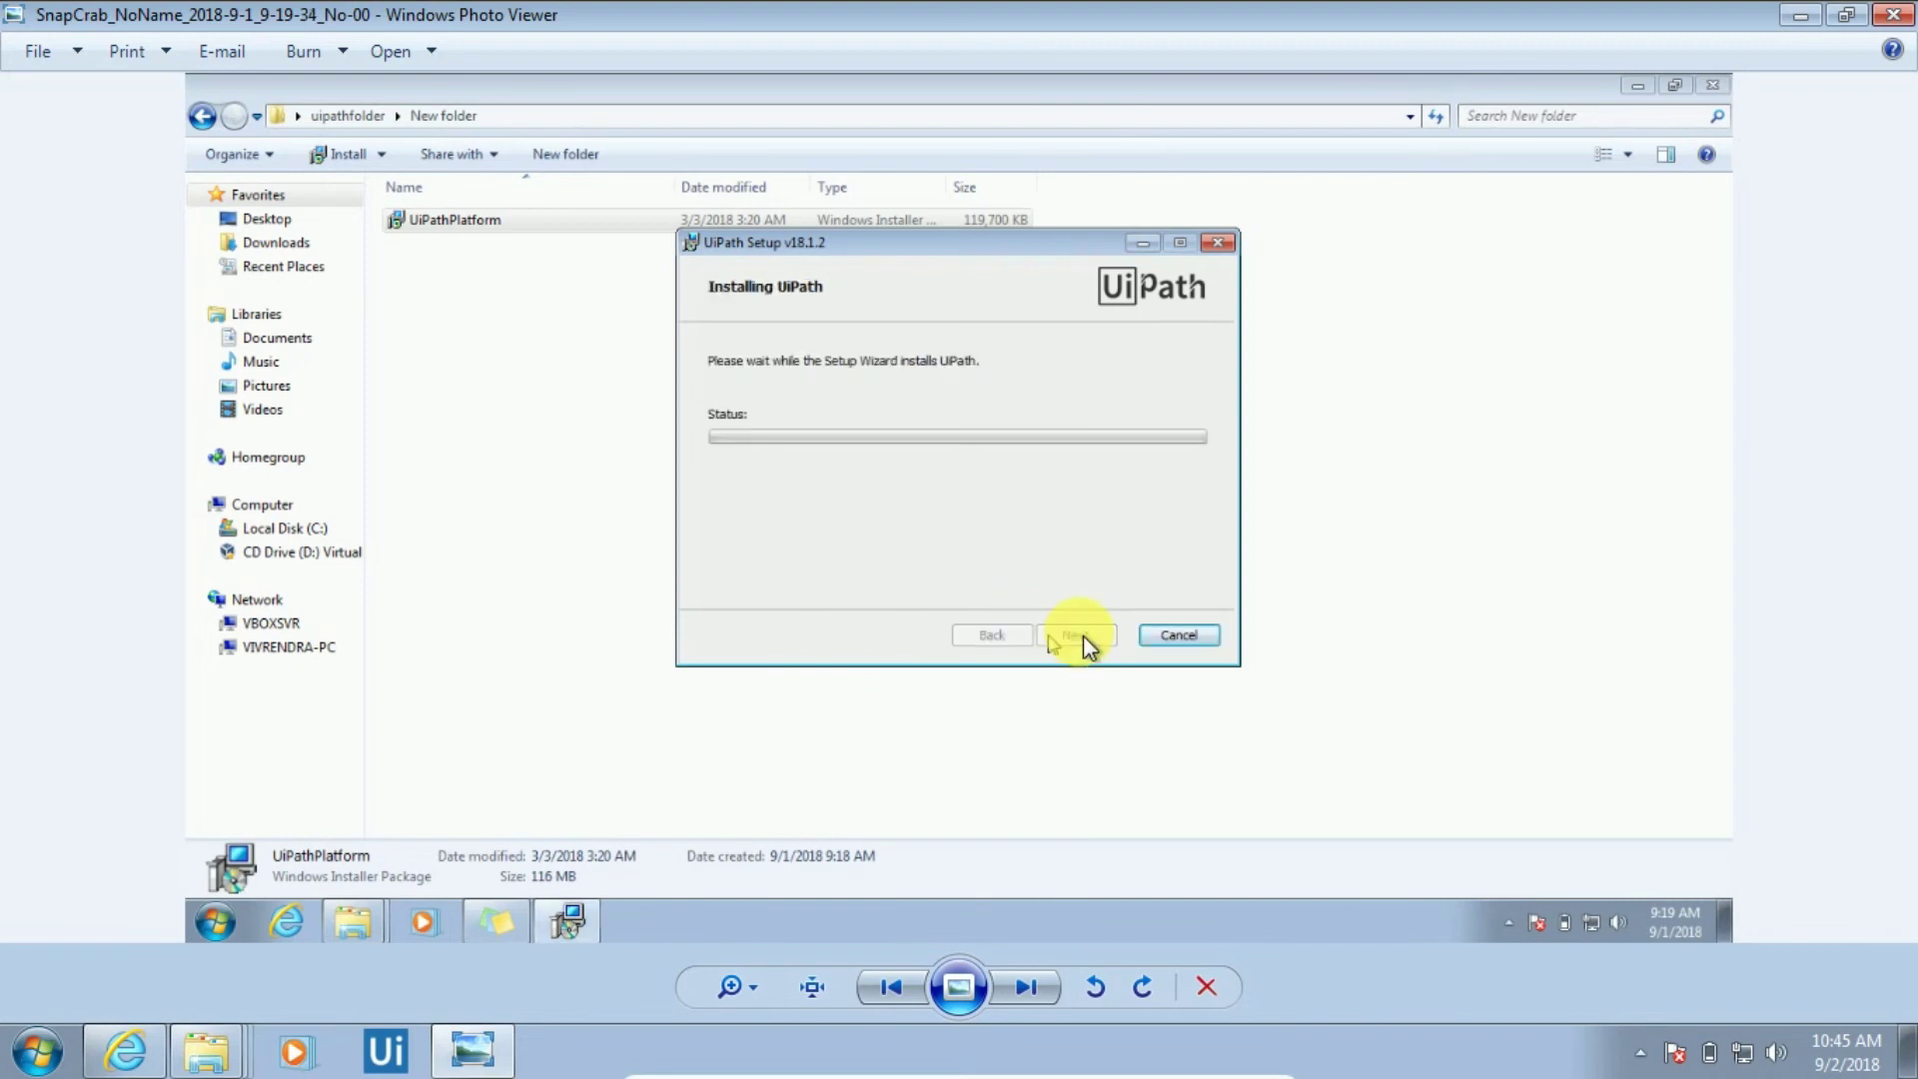
pyautogui.press('Right')
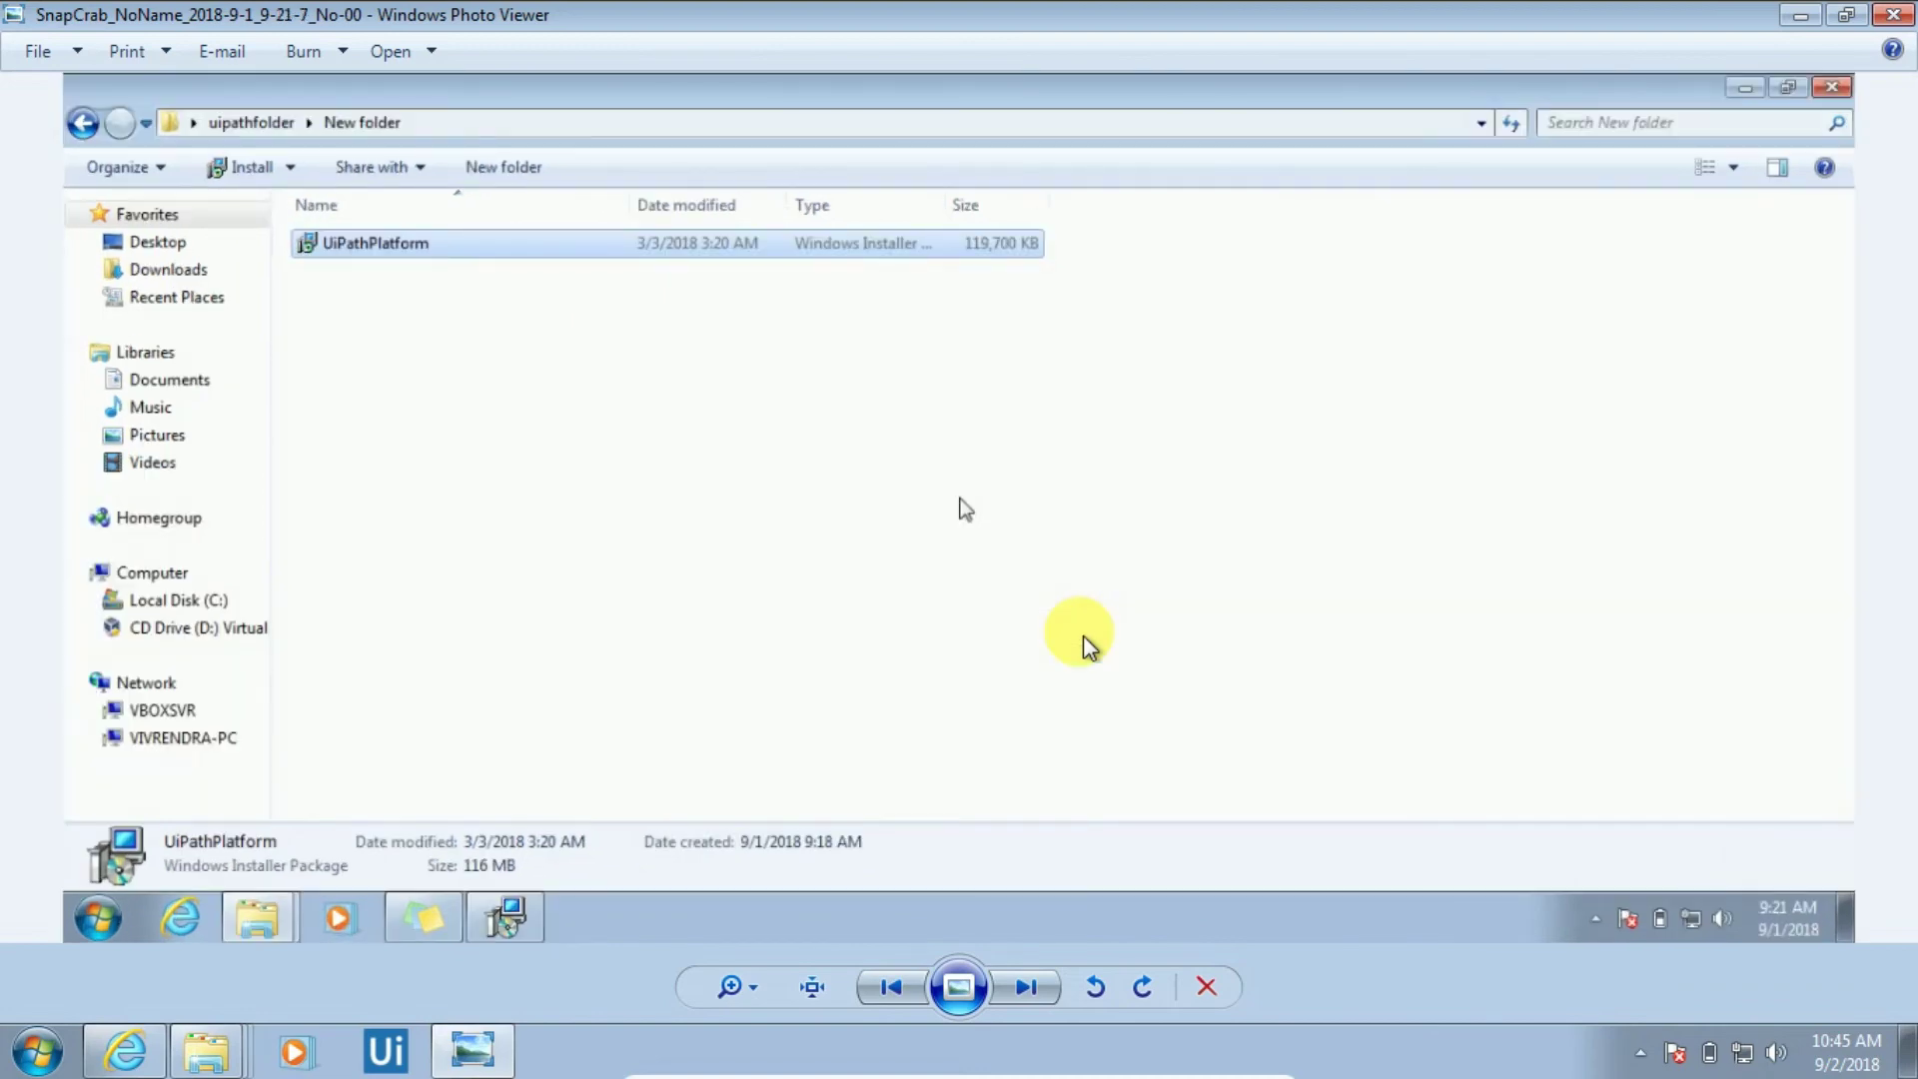
pyautogui.press('Right')
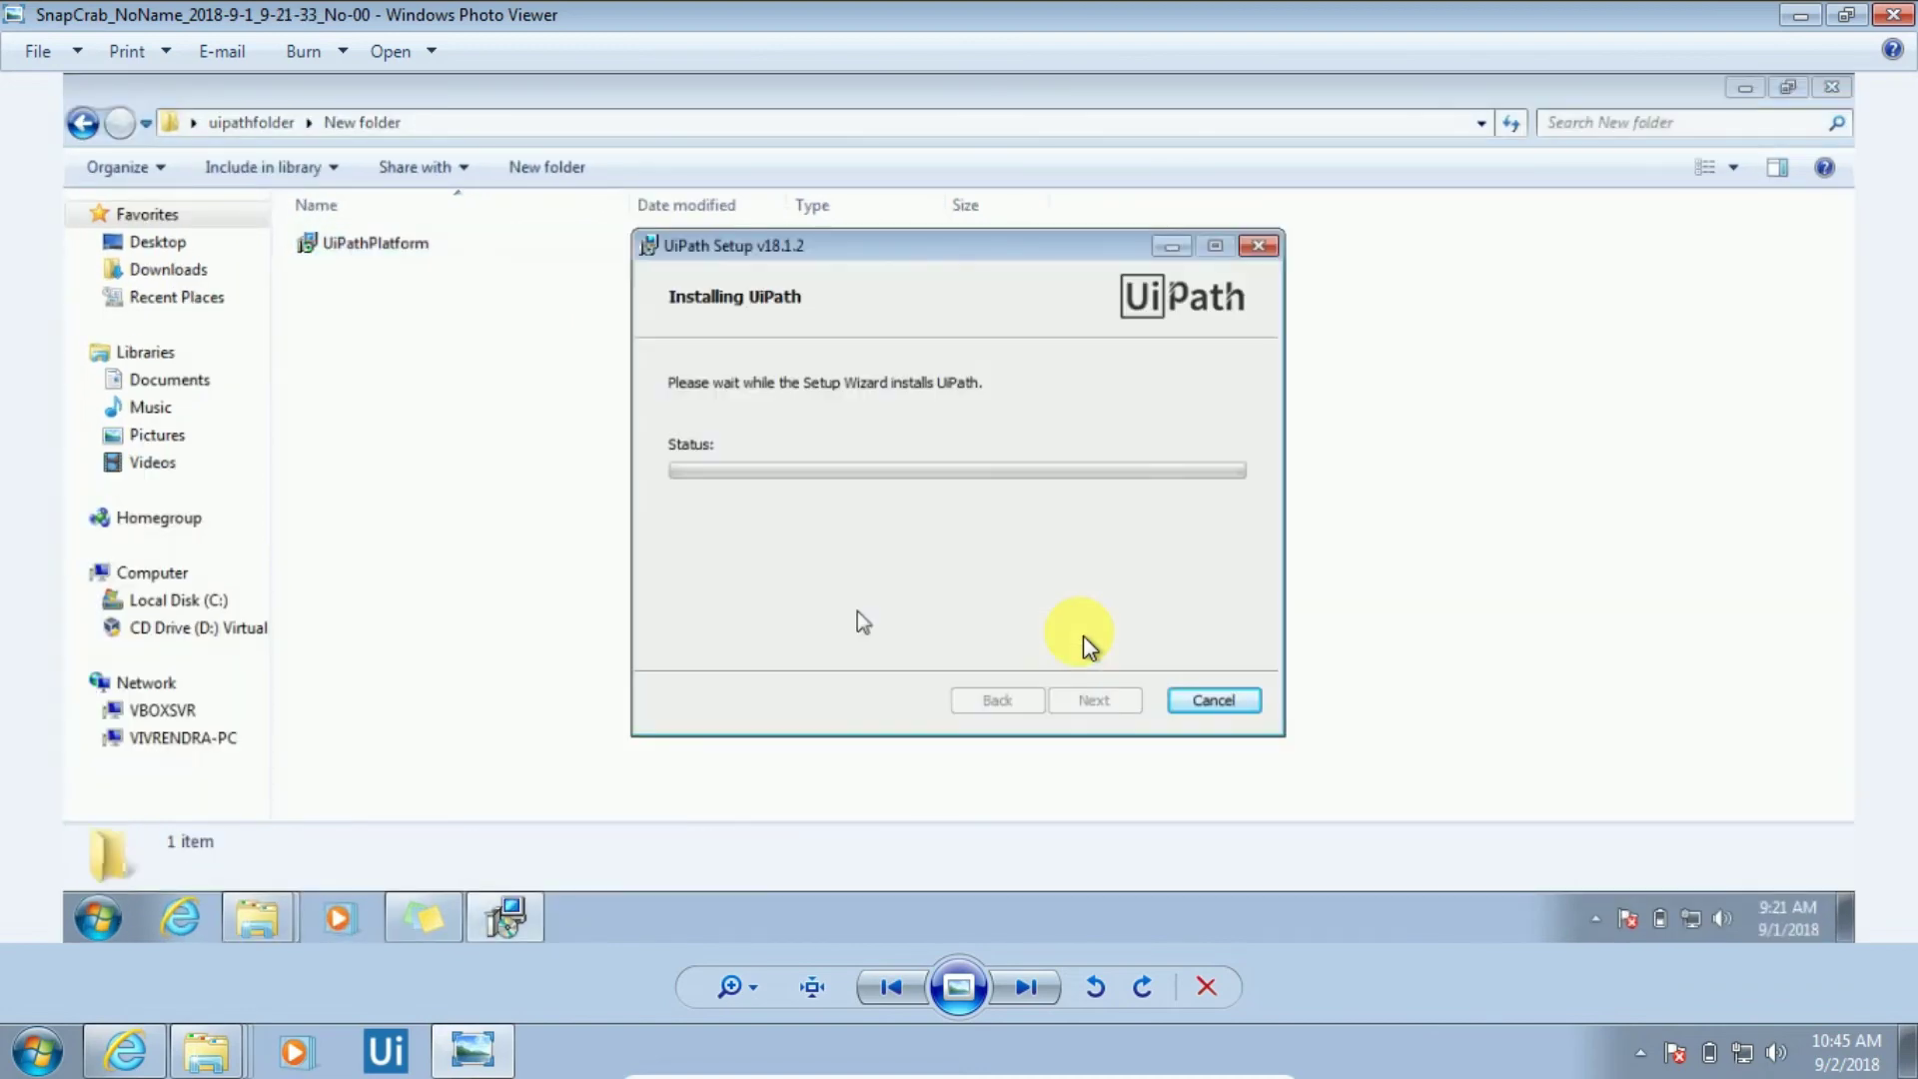
pyautogui.press('Right')
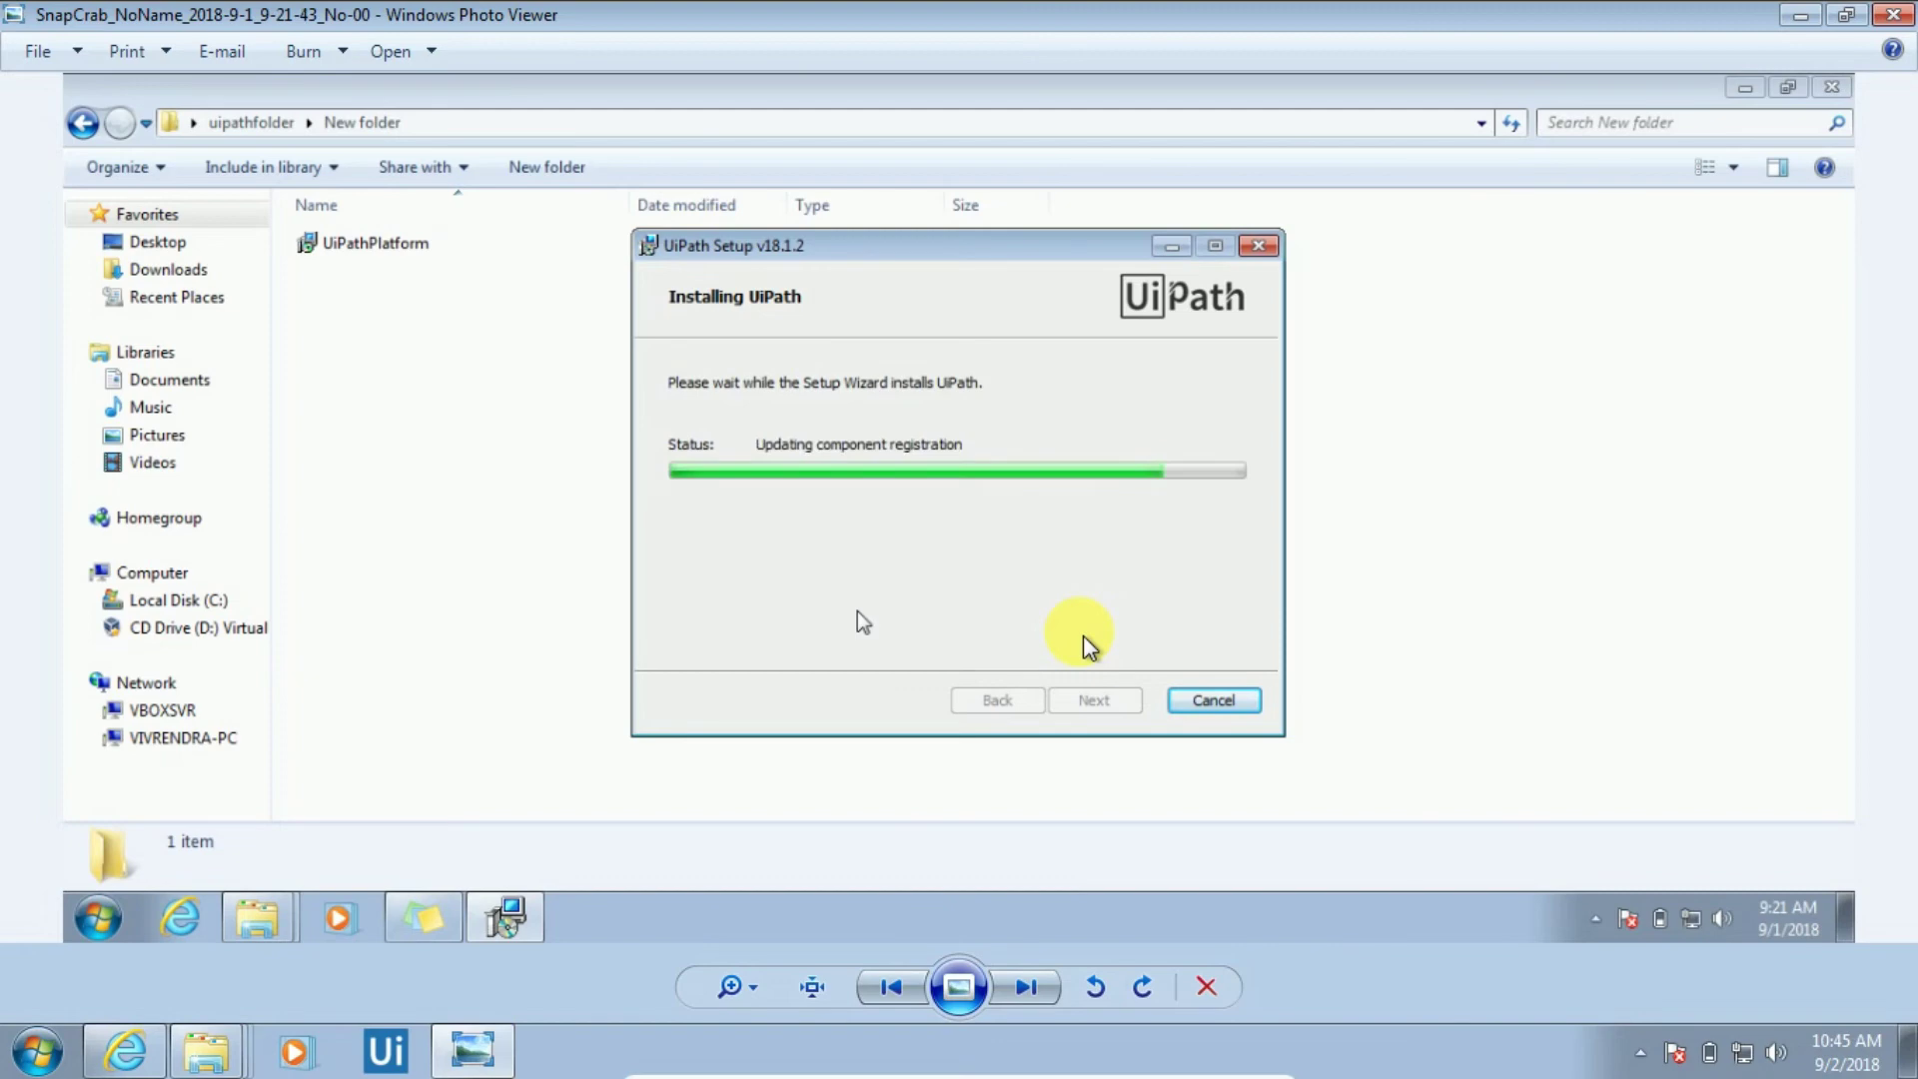
pyautogui.press('Right')
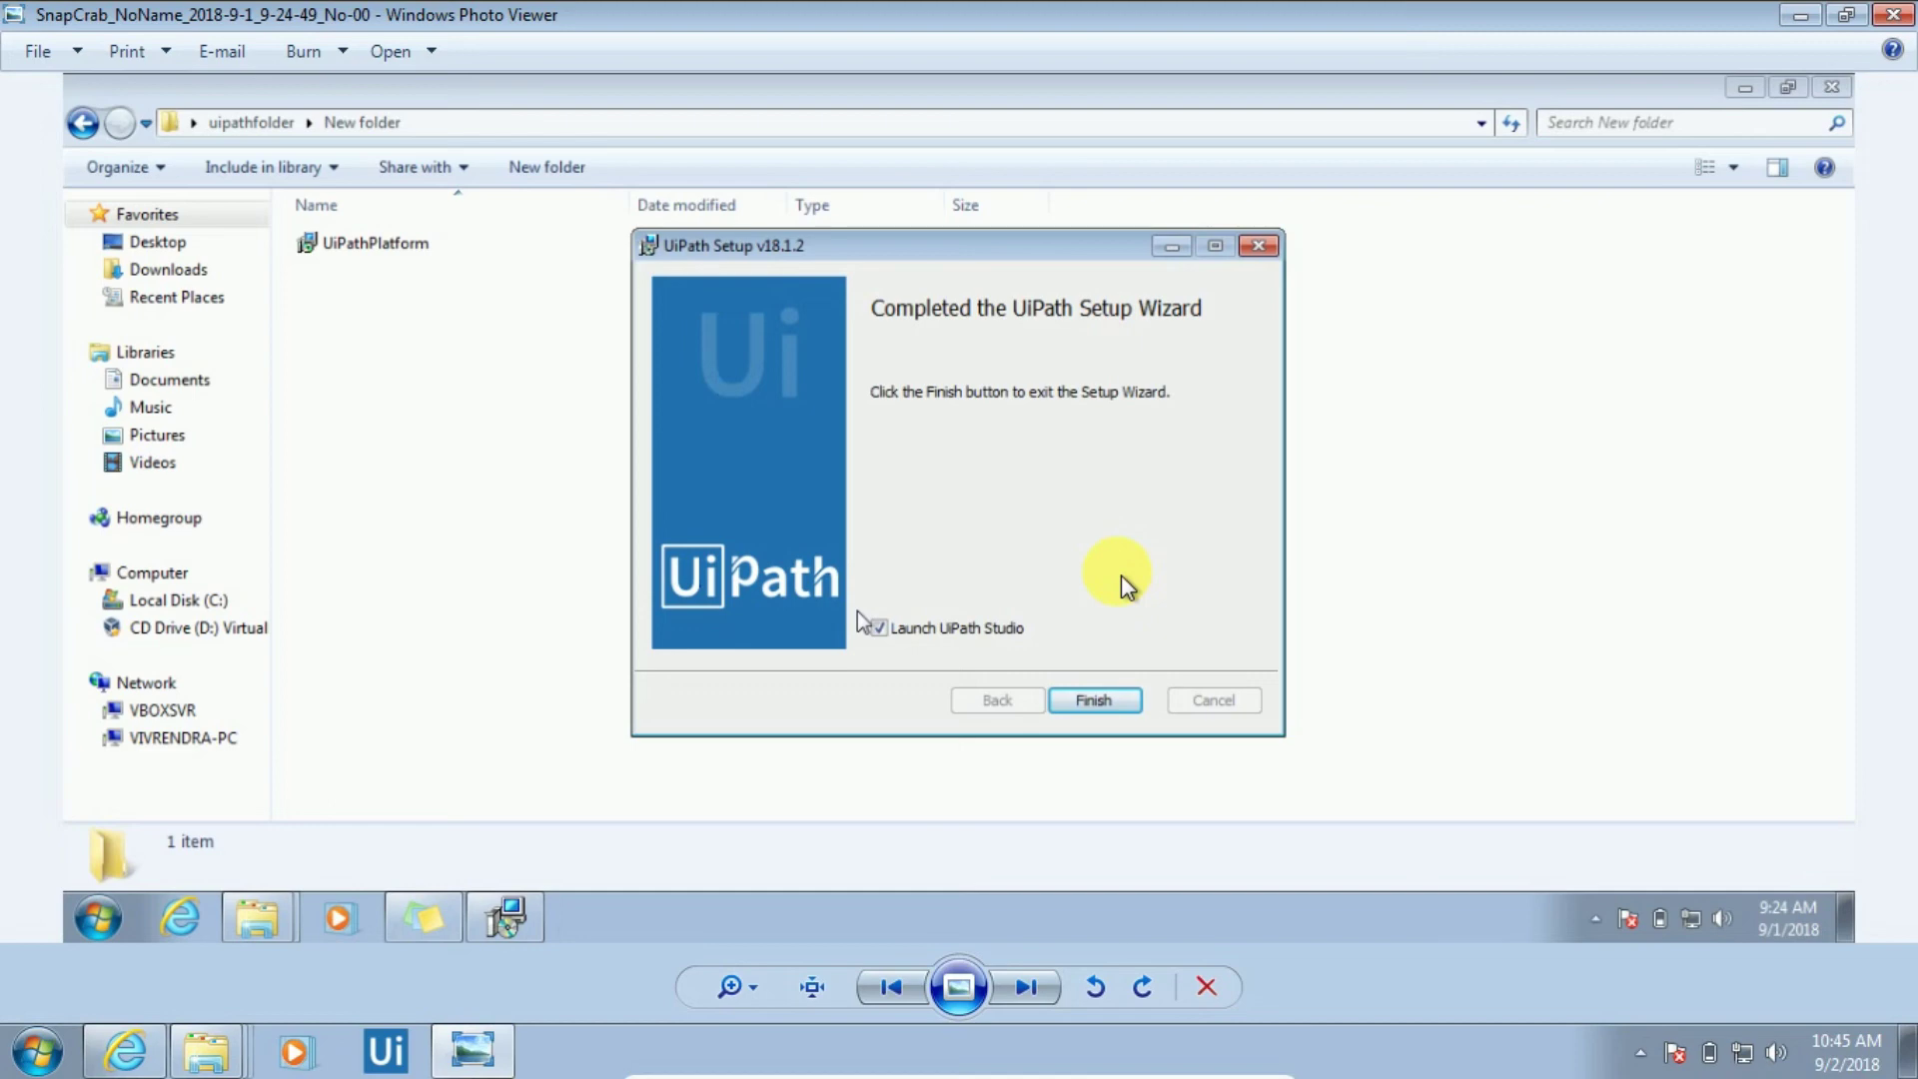
pyautogui.press('Right')
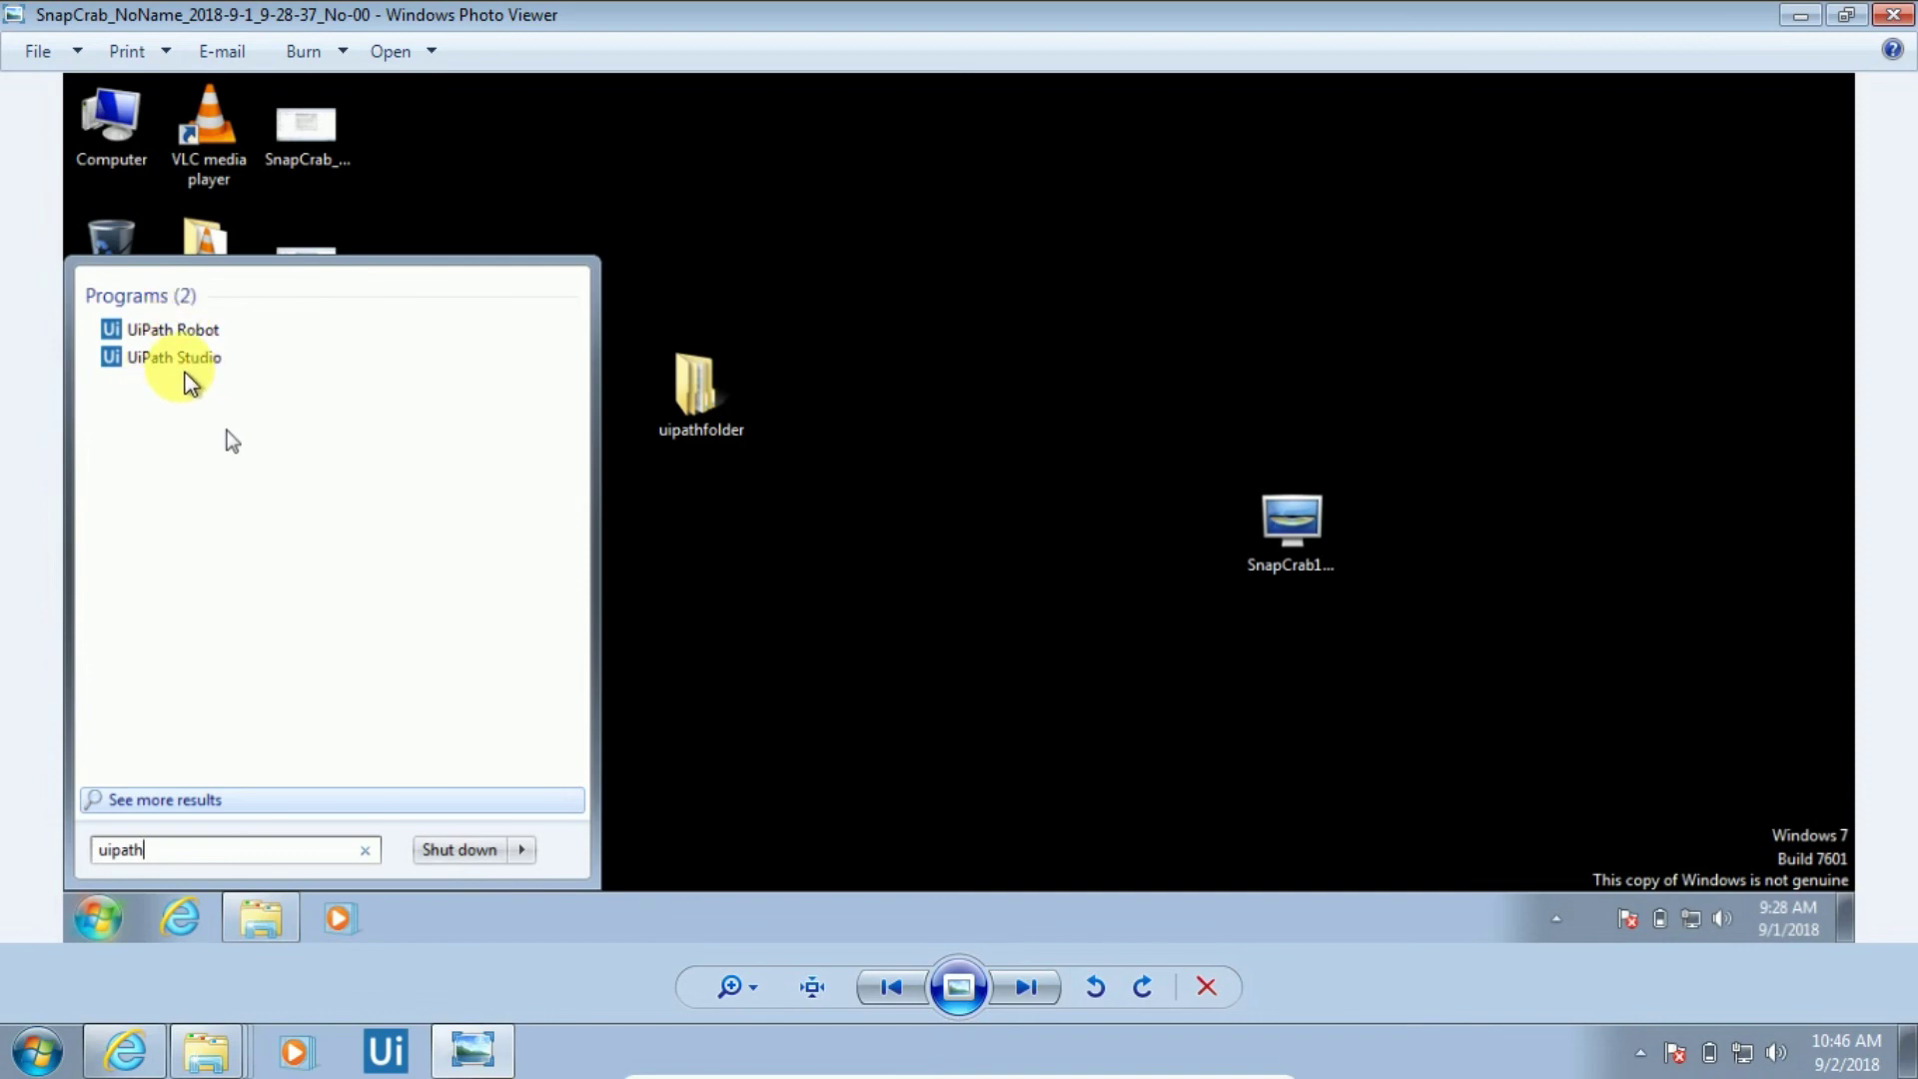
# Advance to the UiPath Studio Community Start page screenshot with its templates
pyautogui.press('Right')
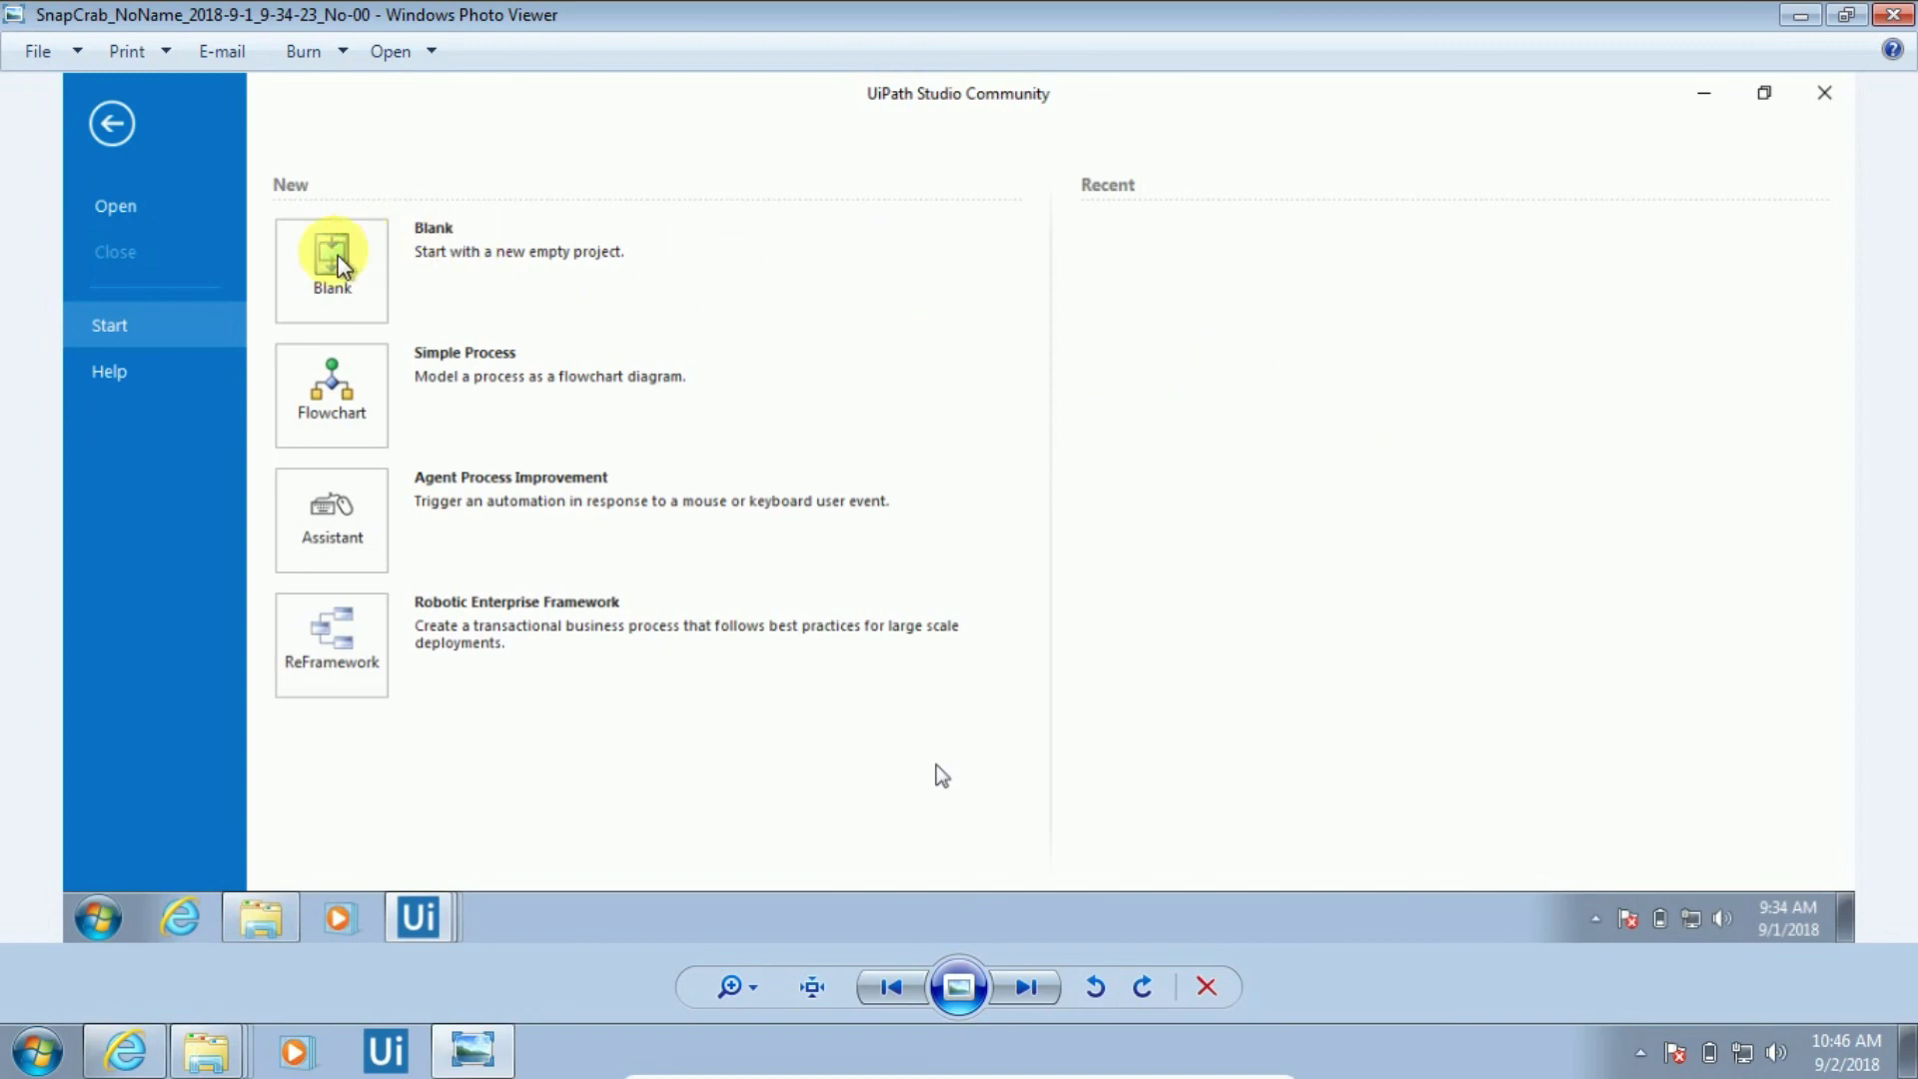
# View the Studio activation welcome screenshot, then return to the setup wizard welcome screenshot
pyautogui.press('Right')
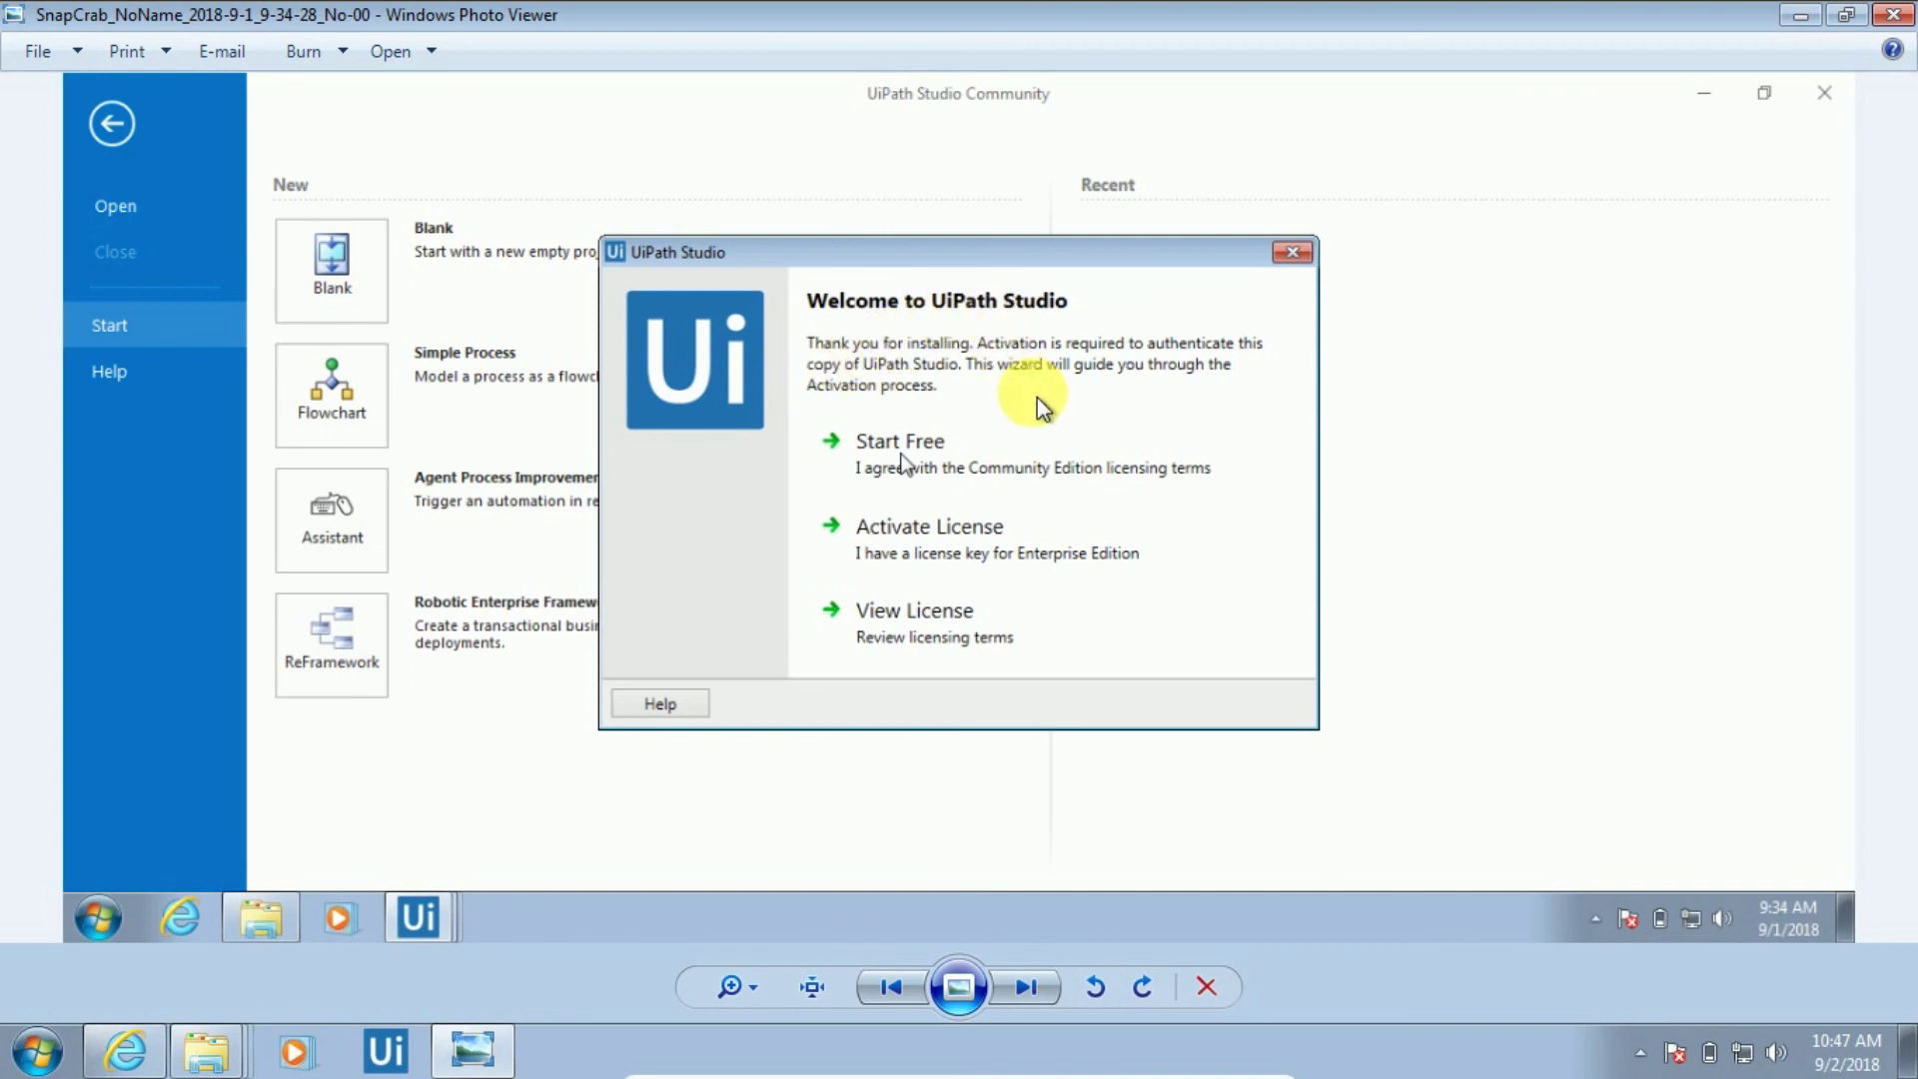
pyautogui.press('Left')
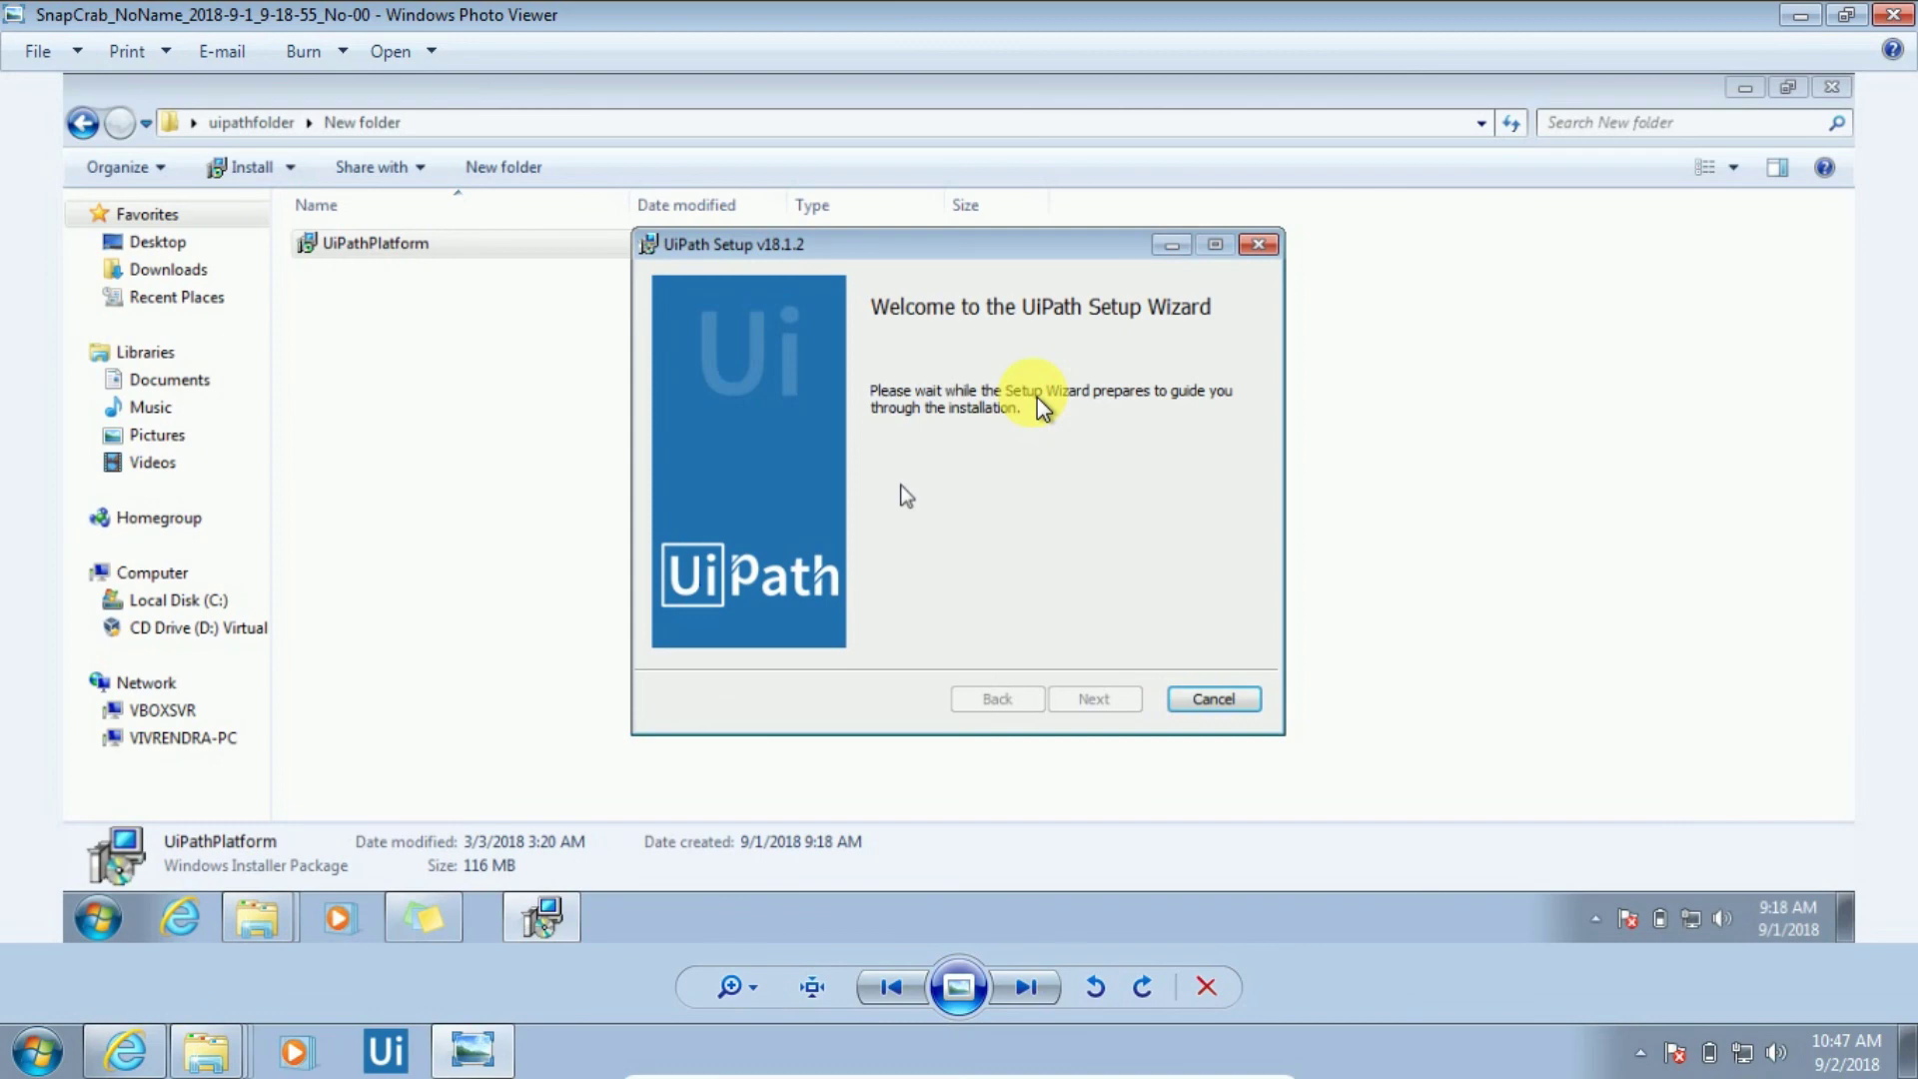